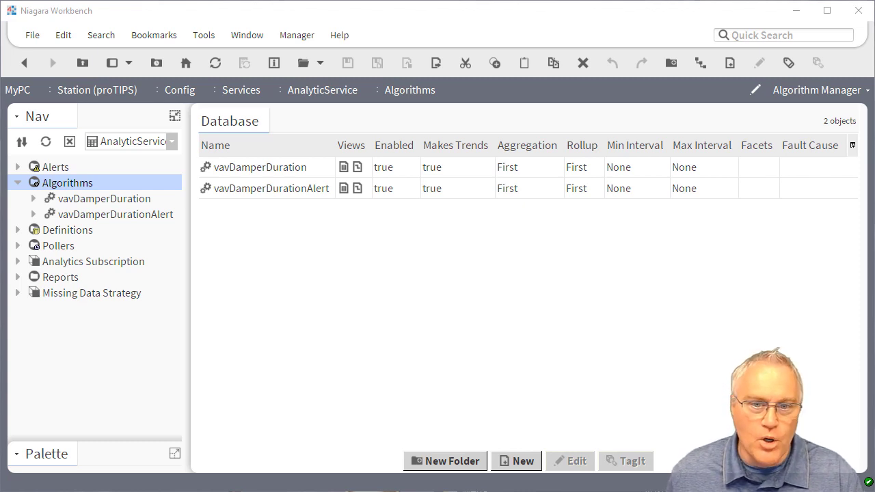
Resize the Nav tree and Palette panes and switch the Palette to the analytics module.
{"action": "left_click", "coordinate": [133, 447]}
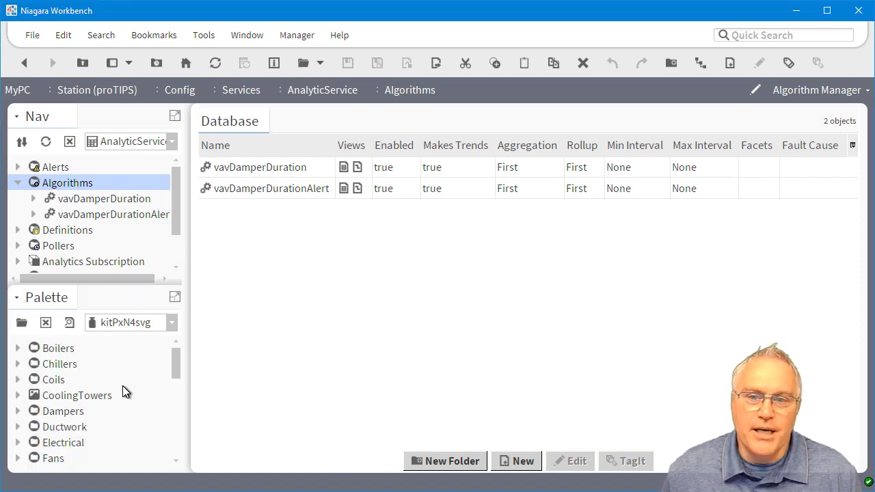
{"action": "left_click_drag", "start_coordinate": [123, 284], "coordinate": [124, 484]}
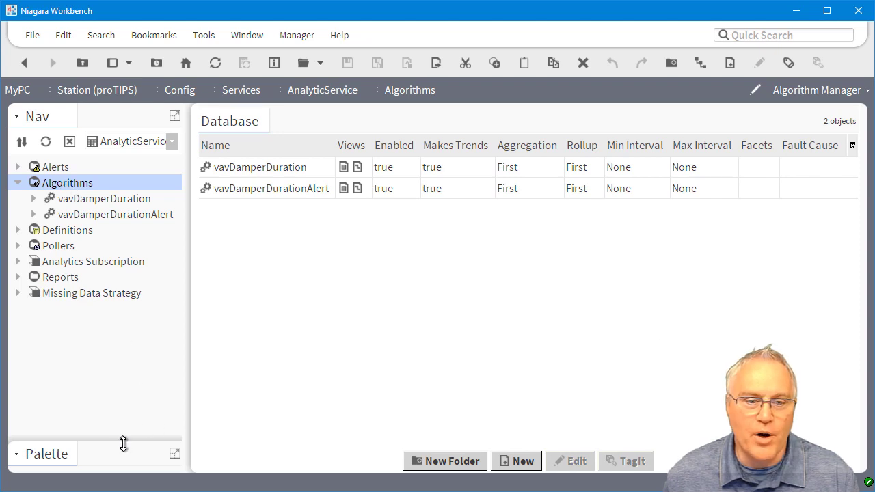
{"action": "left_click_drag", "start_coordinate": [123, 441], "coordinate": [127, 321]}
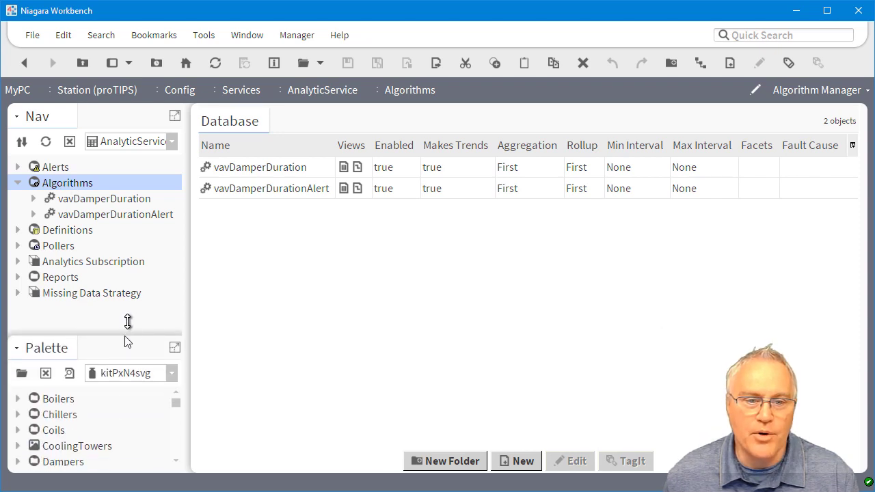
{"action": "left_click", "coordinate": [120, 374]}
{"action": "scroll", "coordinate": [135, 410], "scroll_direction": "up", "scroll_amount": 1}
{"action": "left_click", "coordinate": [125, 394]}
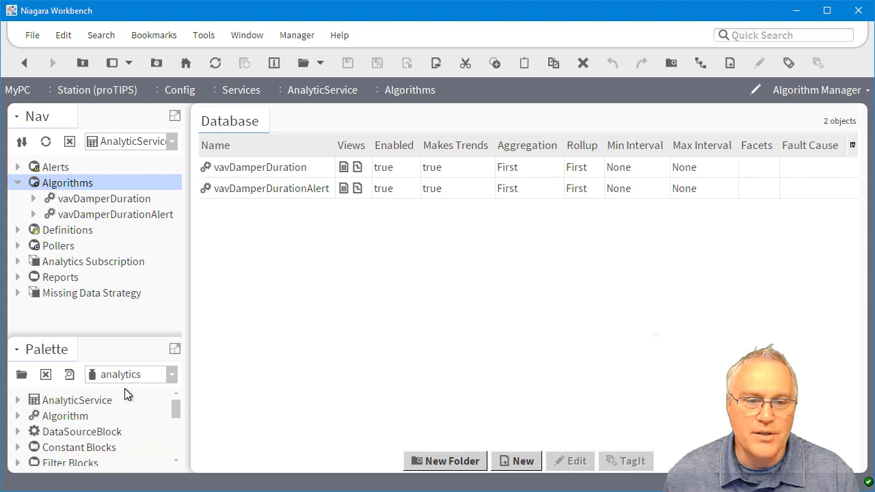
Add a new Algorithm with its default name and default settings, and open its wire sheet.
{"action": "left_click_drag", "start_coordinate": [66, 417], "coordinate": [292, 248]}
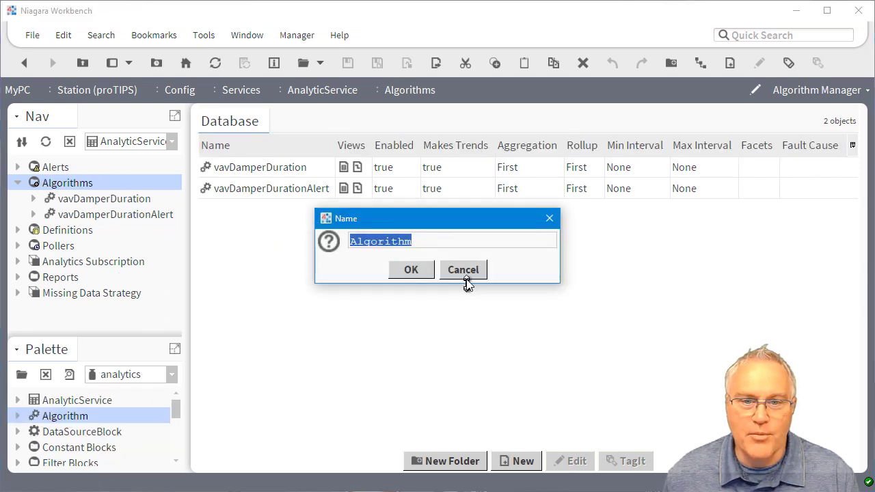
{"action": "left_click", "coordinate": [410, 270]}
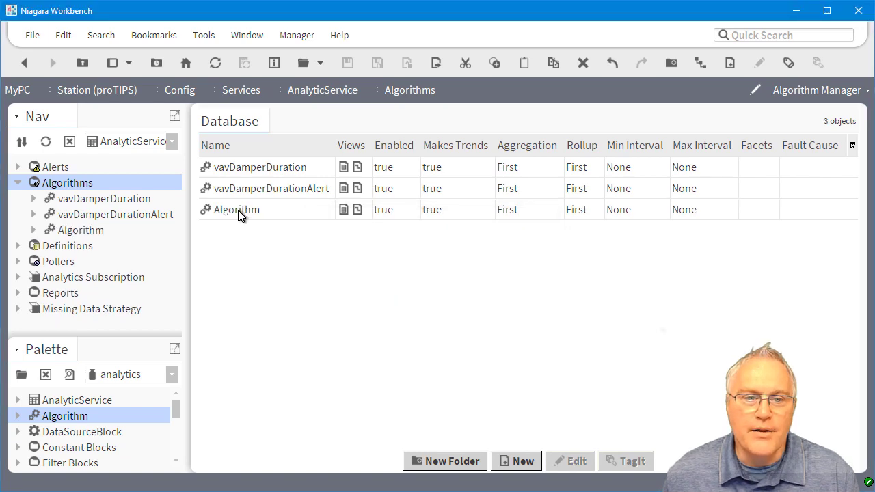
{"action": "double_click", "coordinate": [240, 211]}
{"action": "left_click", "coordinate": [410, 377]}
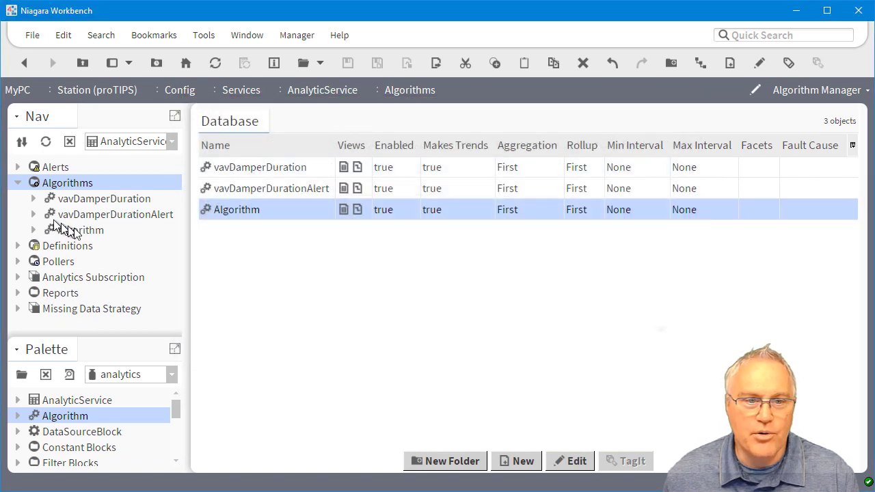
{"action": "double_click", "coordinate": [81, 228]}
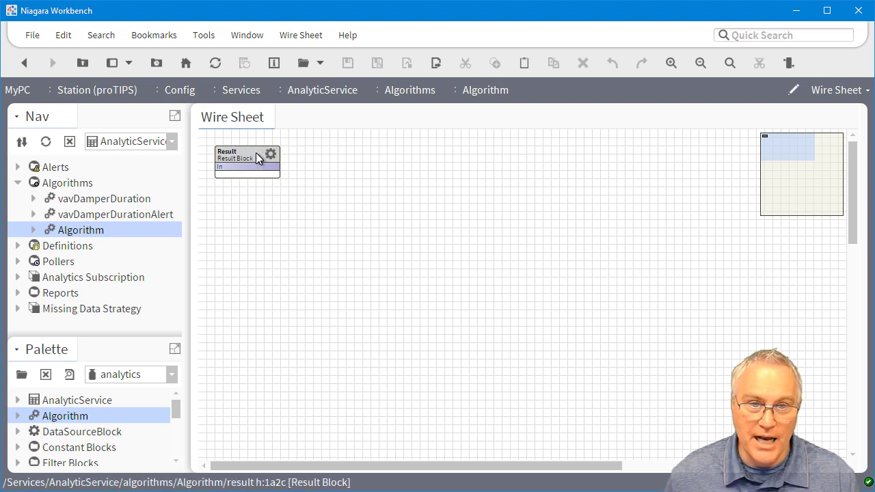
Centre the Result block and place a DataSourceBlock, keeping its default name, to its left.
{"action": "left_click_drag", "start_coordinate": [255, 153], "coordinate": [514, 210]}
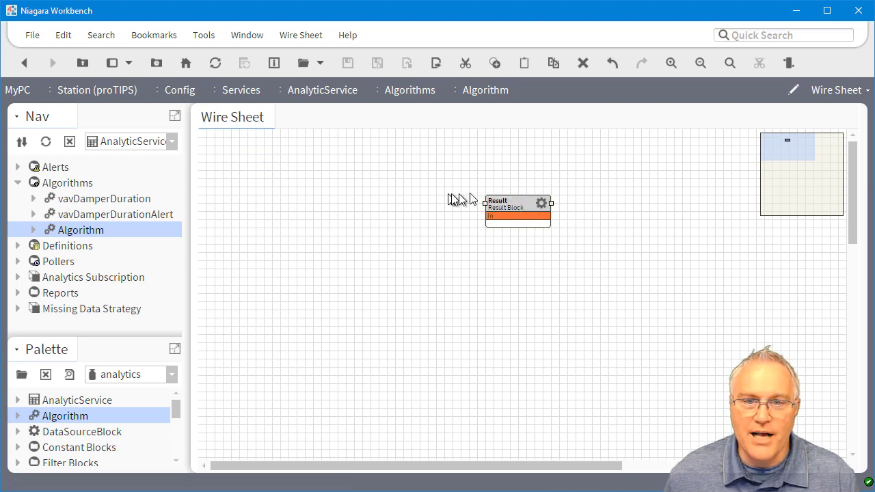
{"action": "left_click_drag", "start_coordinate": [507, 205], "coordinate": [555, 210]}
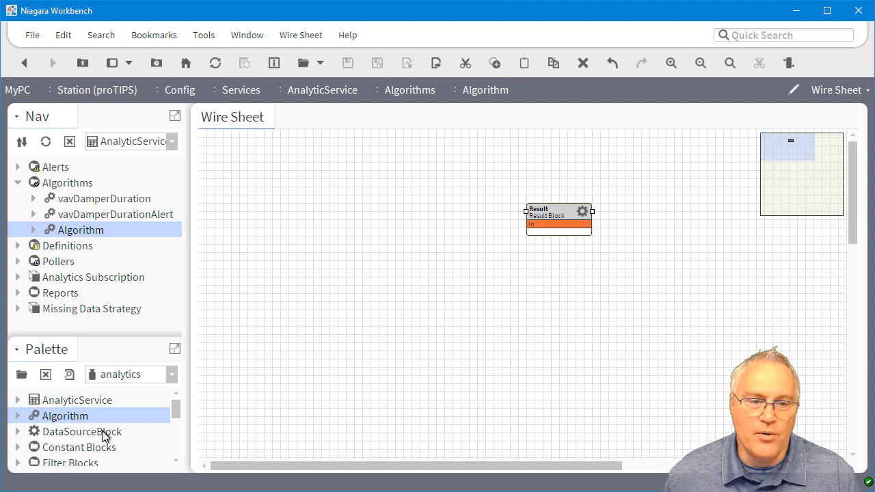
{"action": "left_click_drag", "start_coordinate": [109, 432], "coordinate": [347, 153]}
{"action": "left_click", "coordinate": [410, 268]}
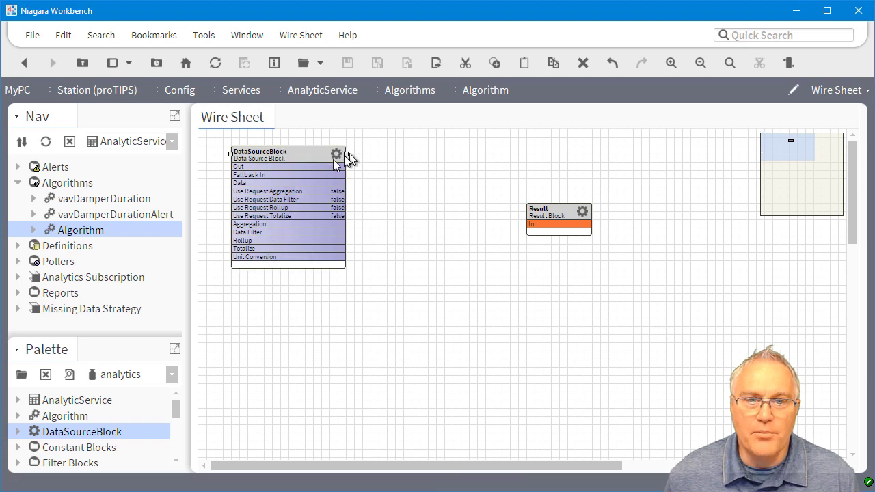
Save hs:vav as the DataSourceBlock's Data query and return to the wire sheet.
{"action": "double_click", "coordinate": [293, 154]}
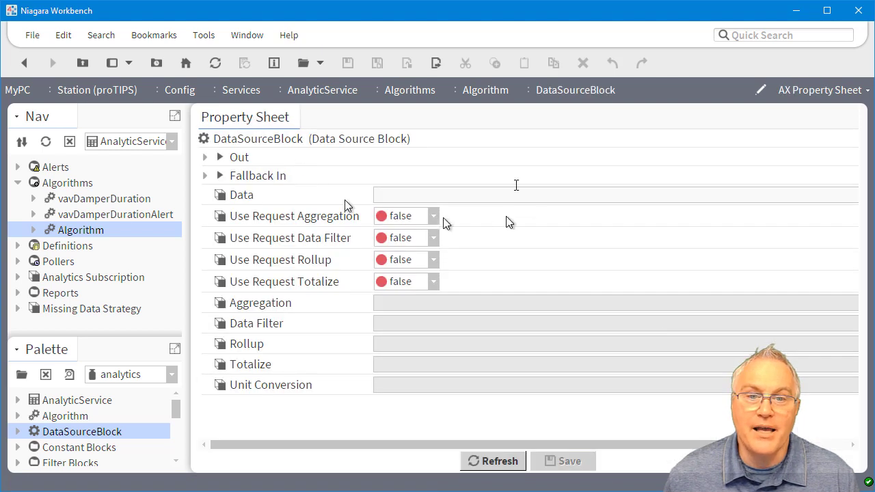
{"action": "left_click", "coordinate": [402, 192]}
{"action": "type", "text": "h"}
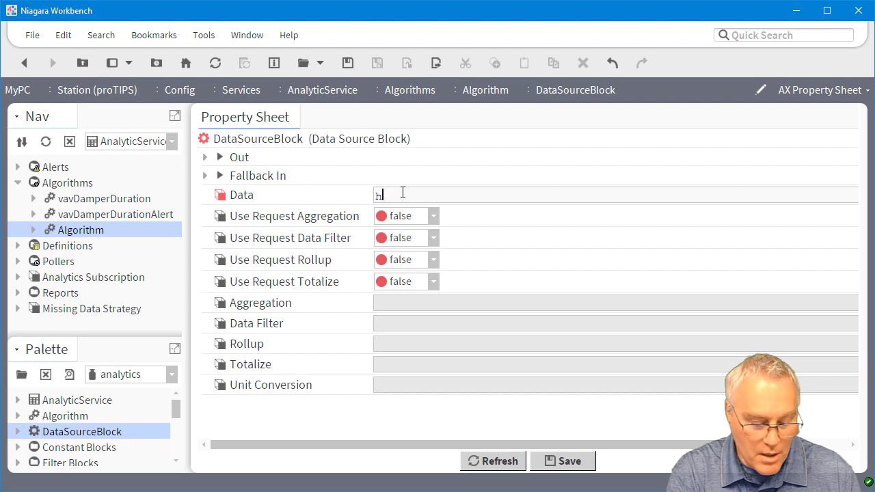
{"action": "type", "text": "s:vav"}
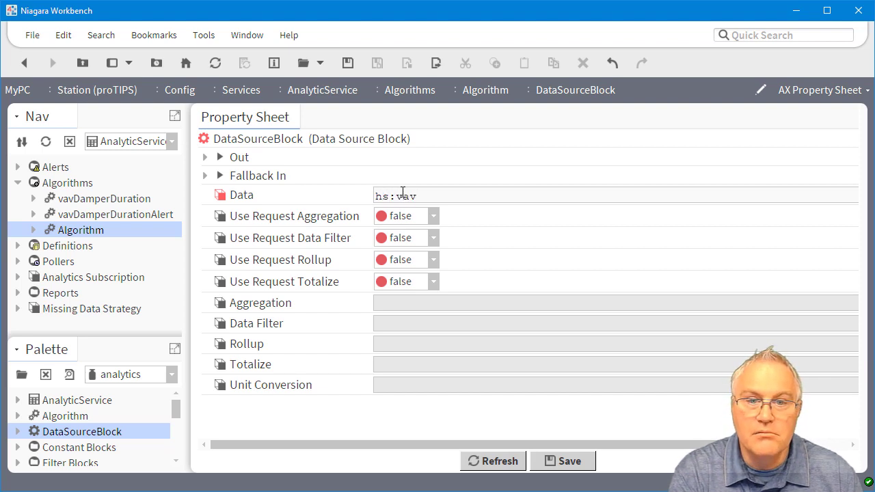
{"action": "left_click", "coordinate": [571, 459]}
{"action": "left_click", "coordinate": [24, 63]}
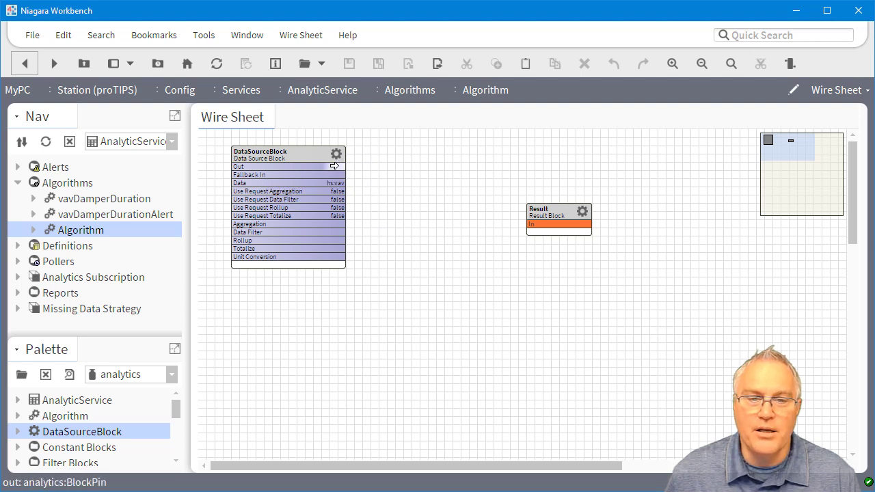
{"action": "left_click_drag", "start_coordinate": [386, 166], "coordinate": [529, 224]}
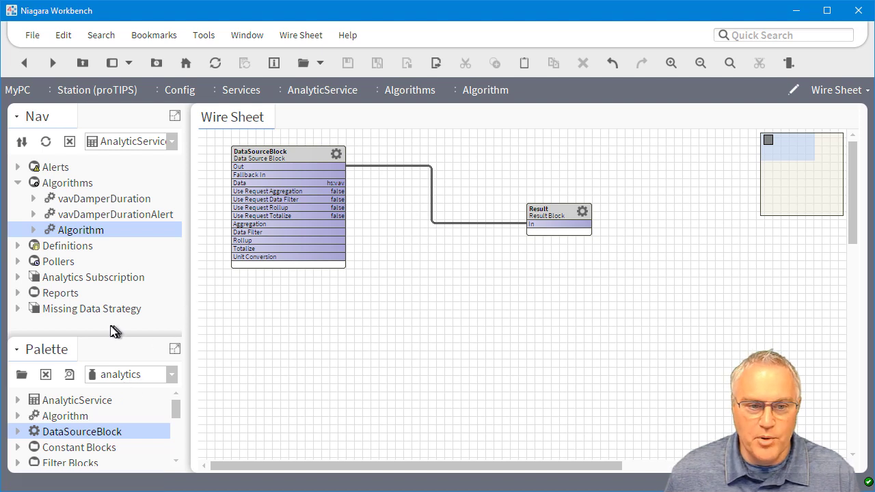
{"action": "left_click_drag", "start_coordinate": [112, 337], "coordinate": [118, 239]}
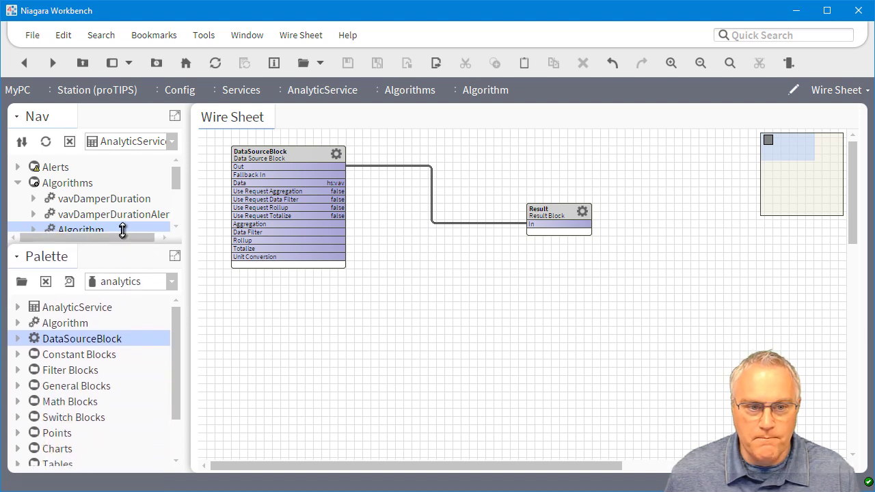
{"action": "left_click", "coordinate": [451, 223]}
{"action": "right_click", "coordinate": [451, 223]}
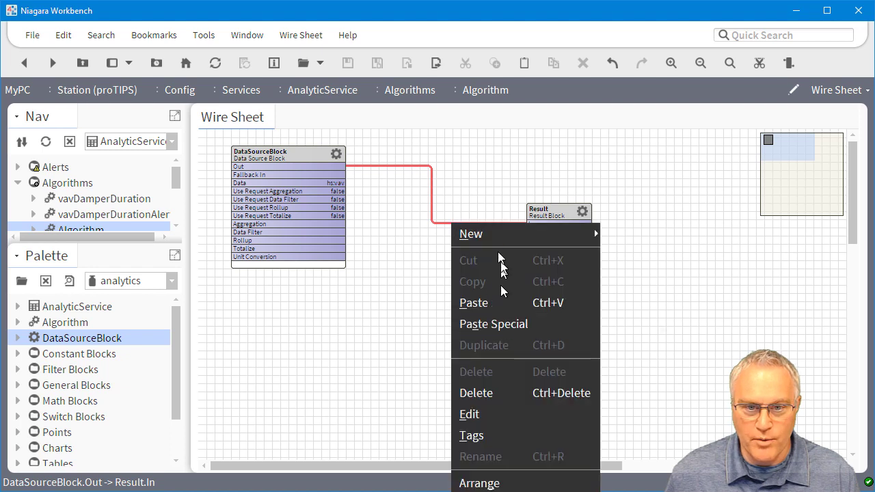
{"action": "left_click", "coordinate": [490, 394]}
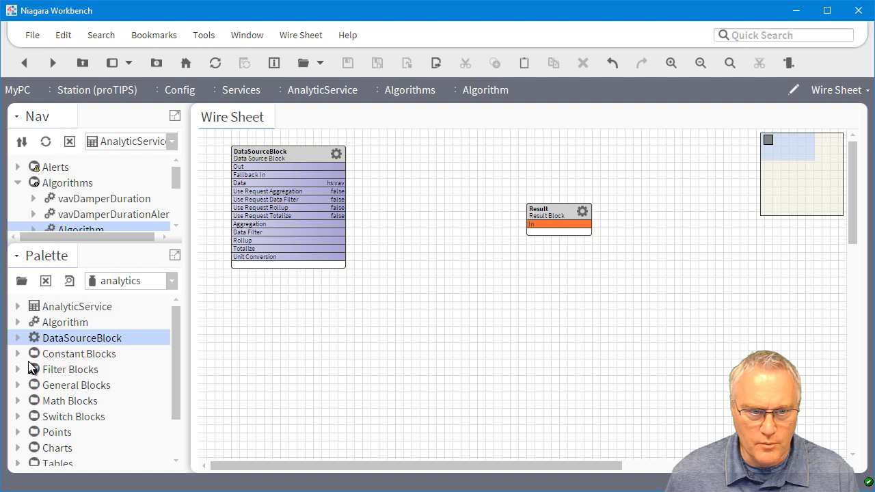
Add a BiMath block from Math Blocks and review its operator list without changes.
{"action": "left_click", "coordinate": [17, 401]}
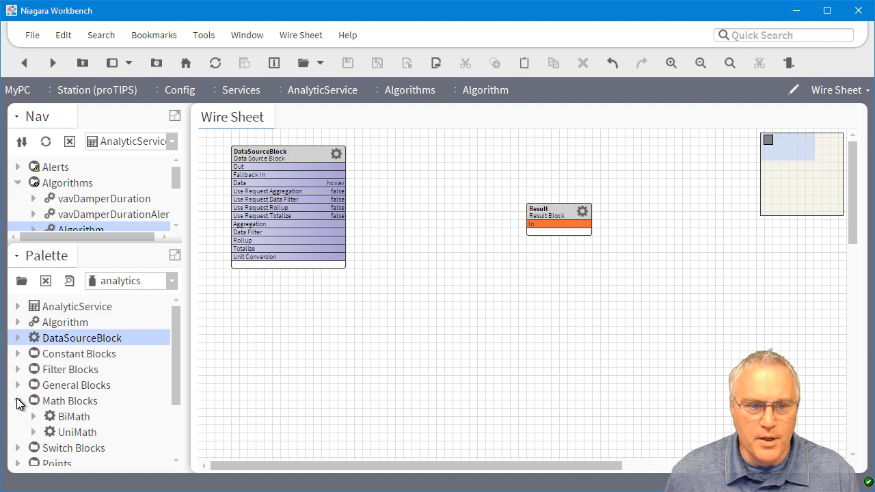
{"action": "left_click_drag", "start_coordinate": [75, 417], "coordinate": [393, 295]}
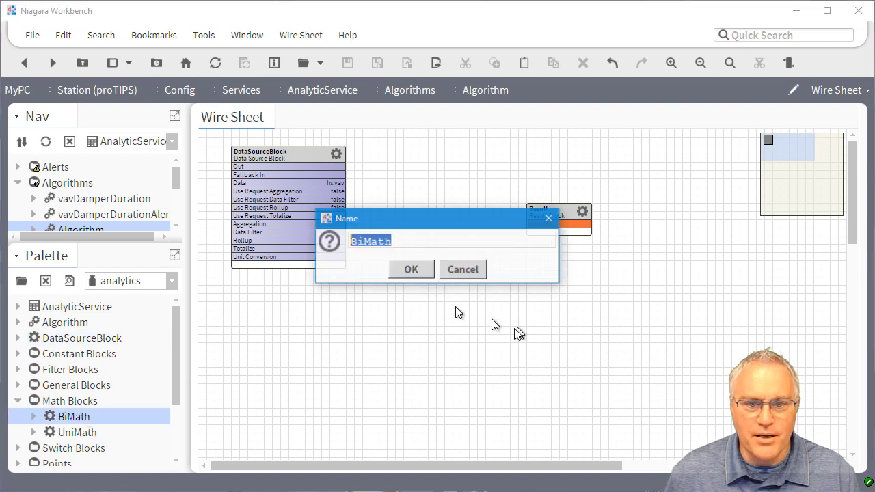
{"action": "left_click", "coordinate": [416, 277]}
{"action": "double_click", "coordinate": [440, 294]}
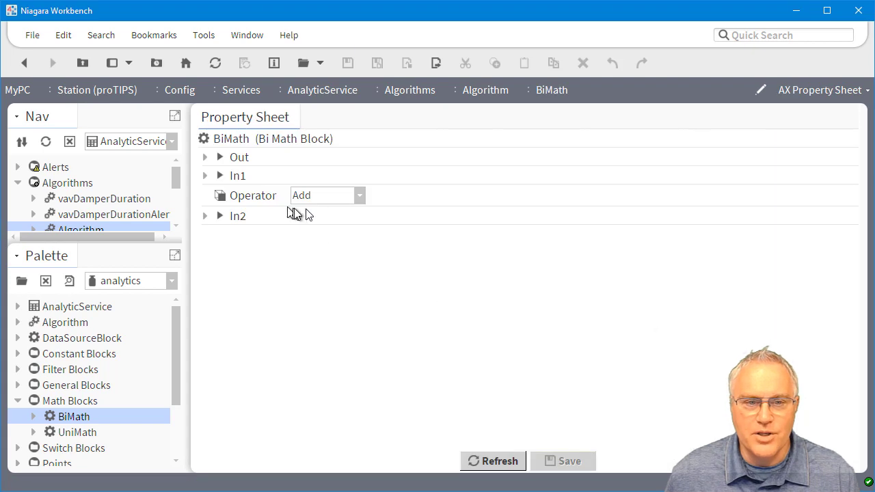
{"action": "left_click", "coordinate": [358, 196]}
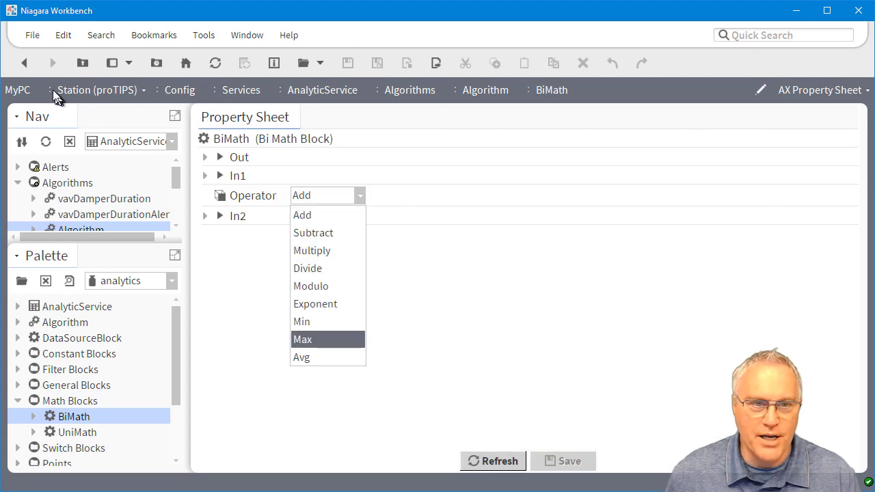
{"action": "left_click", "coordinate": [24, 62]}
Add a UniMath block and review its operator list without changes.
{"action": "left_click_drag", "start_coordinate": [80, 433], "coordinate": [579, 321]}
{"action": "left_click", "coordinate": [414, 268]}
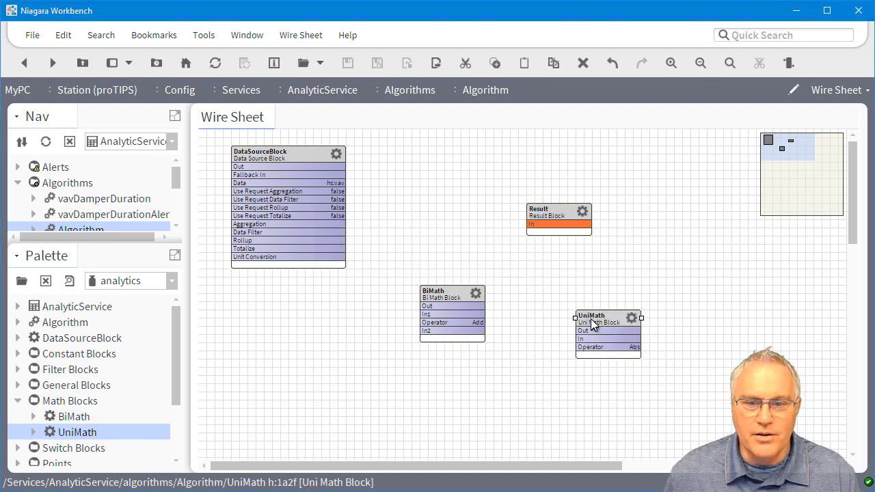
{"action": "double_click", "coordinate": [592, 325]}
{"action": "left_click", "coordinate": [366, 197]}
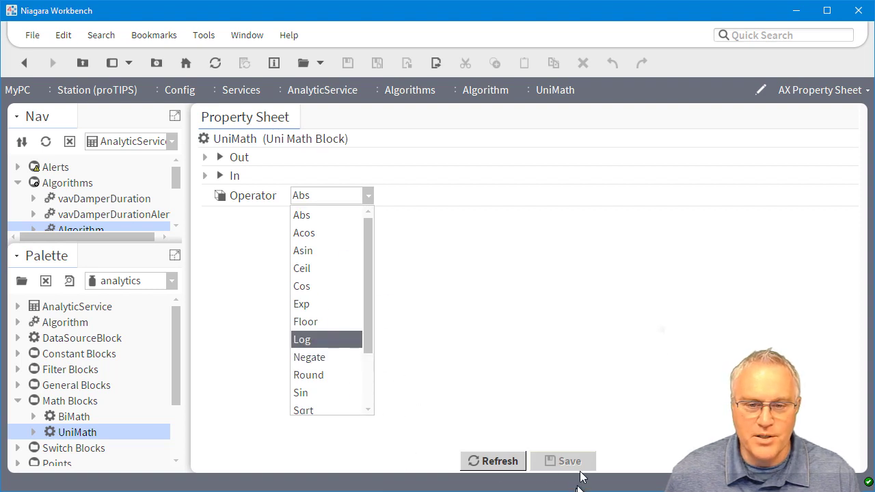
{"action": "left_click", "coordinate": [24, 63]}
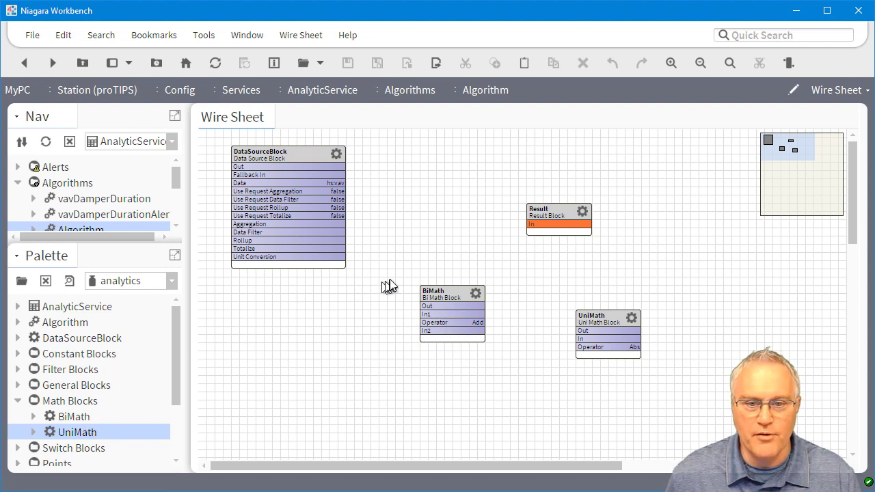
Select the BiMath and UniMath blocks together and delete them.
{"action": "left_click_drag", "start_coordinate": [387, 267], "coordinate": [732, 388]}
{"action": "right_click", "coordinate": [605, 324]}
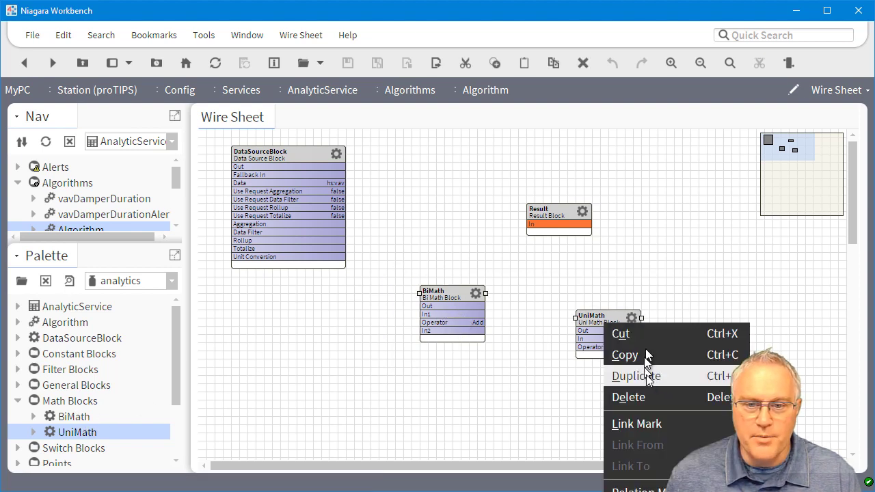
{"action": "left_click", "coordinate": [653, 396]}
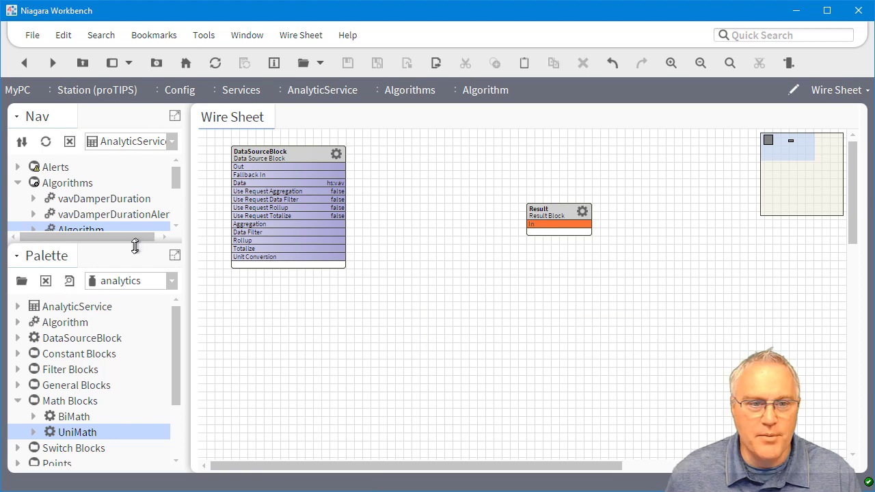
Open vavDamperDuration's vavPostion source and review its hs:vav Data and hs:damper Data Filter.
{"action": "left_click_drag", "start_coordinate": [131, 244], "coordinate": [130, 484]}
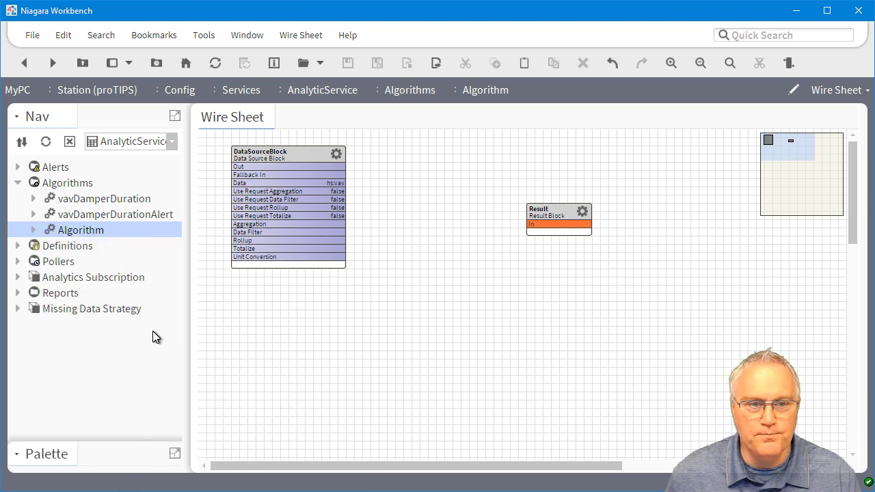
{"action": "left_click", "coordinate": [117, 201]}
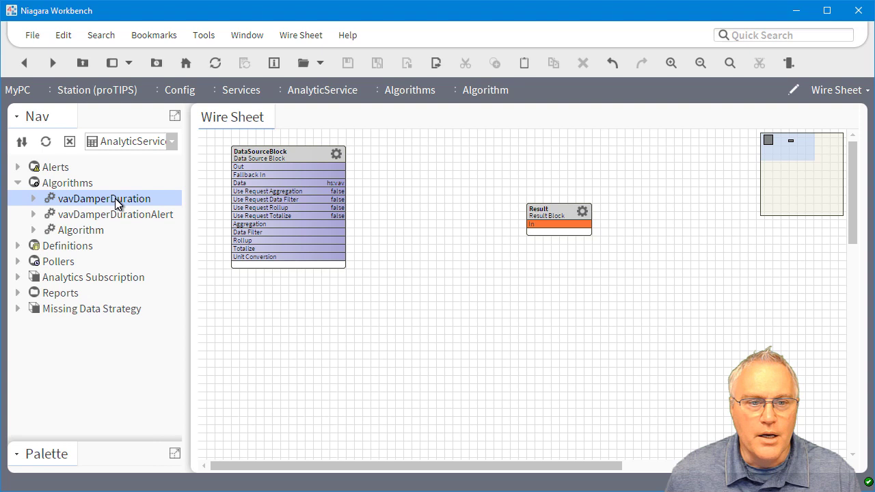
{"action": "double_click", "coordinate": [116, 199]}
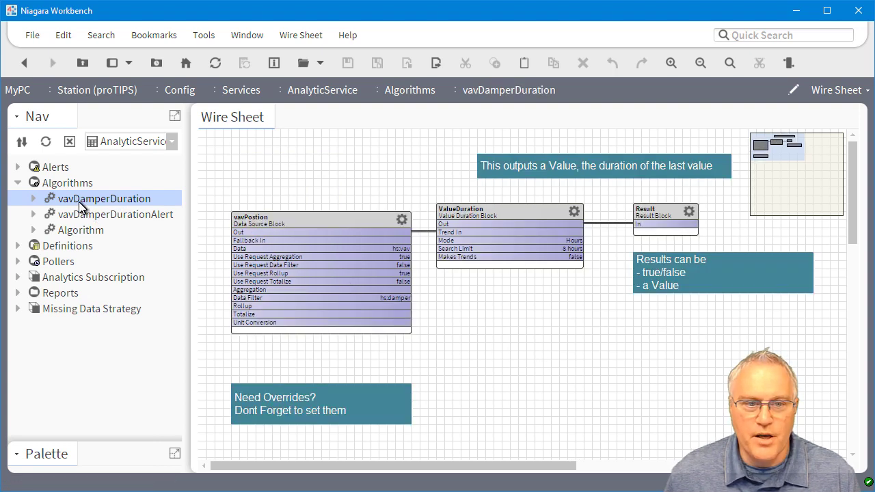
{"action": "double_click", "coordinate": [322, 221]}
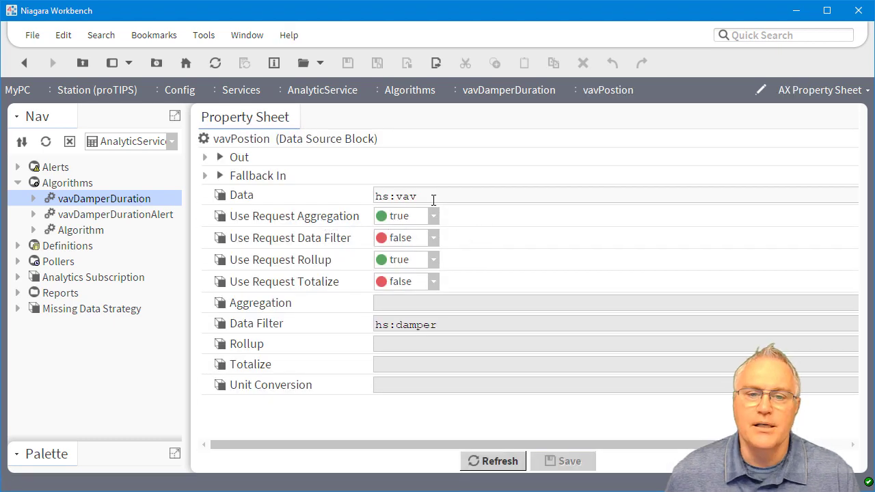
{"action": "left_click_drag", "start_coordinate": [455, 195], "coordinate": [355, 209]}
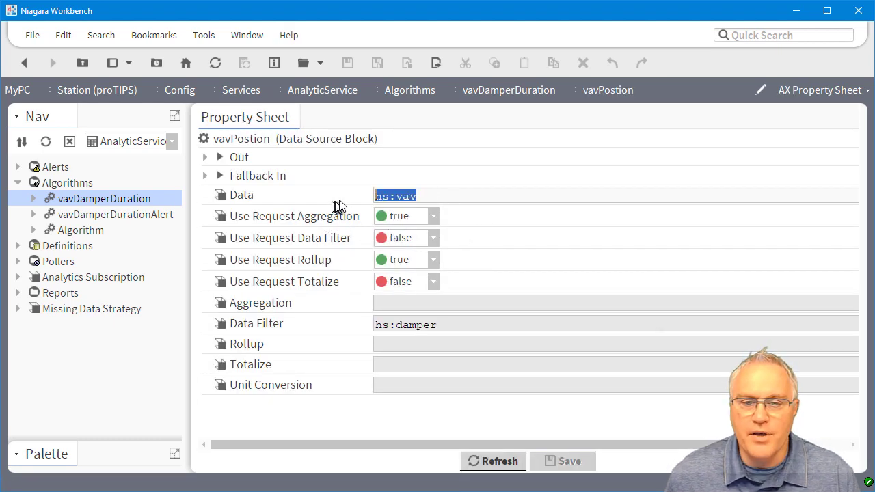
{"action": "left_click", "coordinate": [449, 324]}
{"action": "left_click_drag", "start_coordinate": [460, 324], "coordinate": [338, 332]}
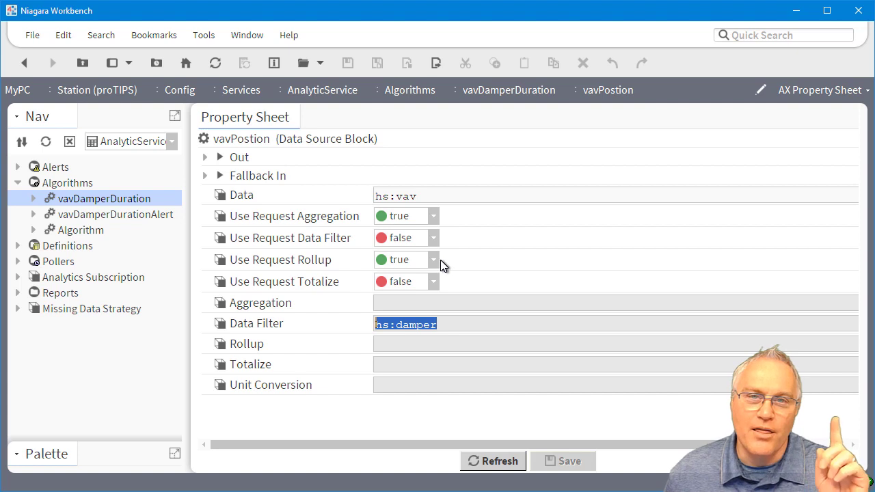
Keep Use Request Aggregation true, set Use Request Rollup to false, and save.
{"action": "left_click", "coordinate": [420, 216]}
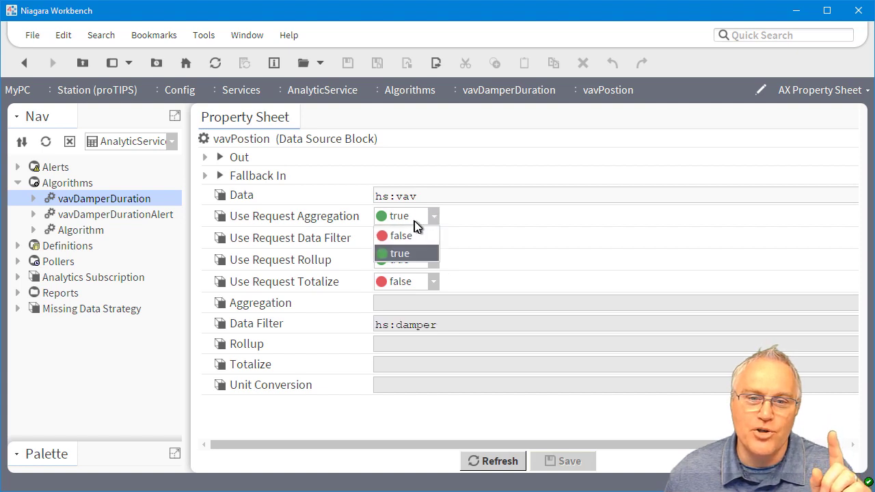
{"action": "left_click", "coordinate": [470, 231]}
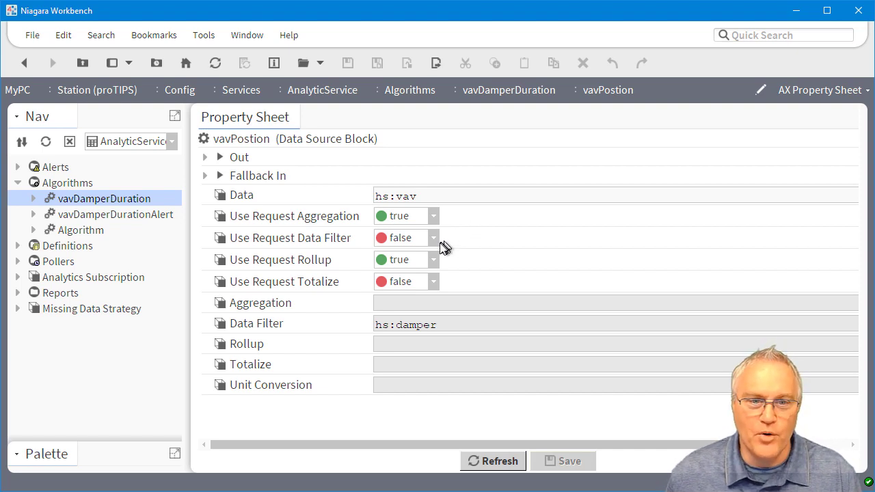
{"action": "left_click", "coordinate": [428, 217]}
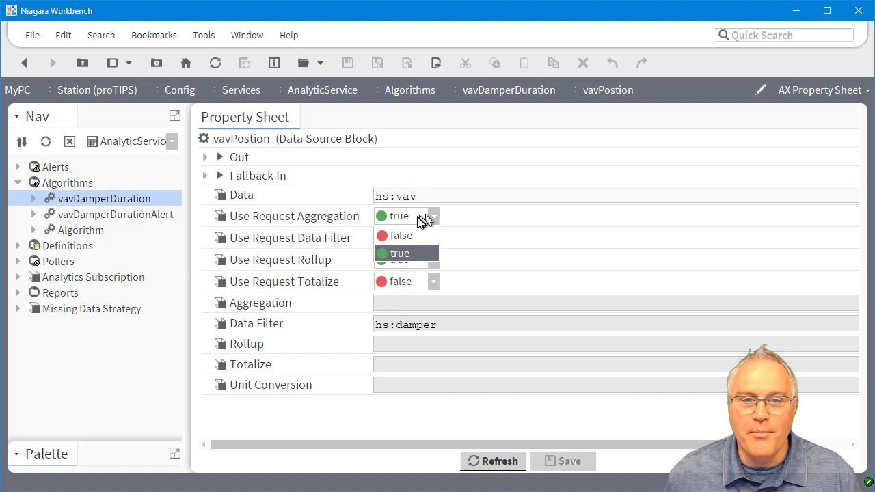
{"action": "left_click", "coordinate": [511, 234]}
{"action": "left_click", "coordinate": [418, 267]}
{"action": "left_click", "coordinate": [410, 282]}
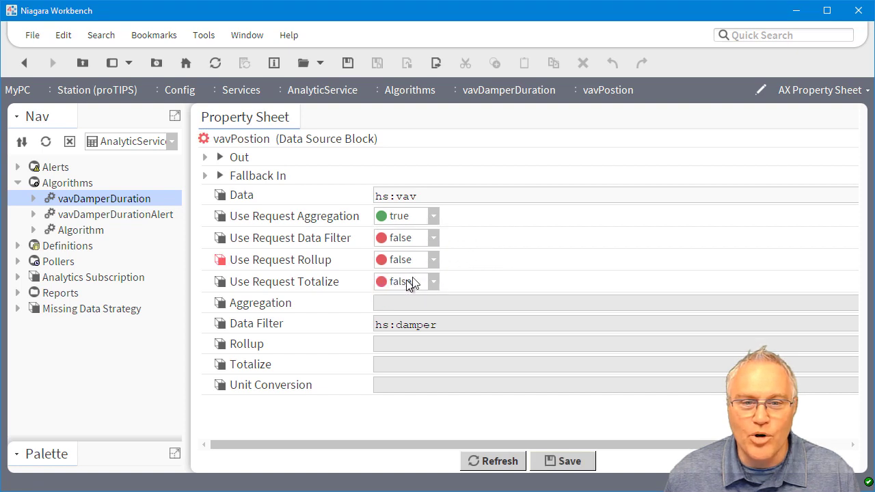
{"action": "left_click", "coordinate": [561, 459]}
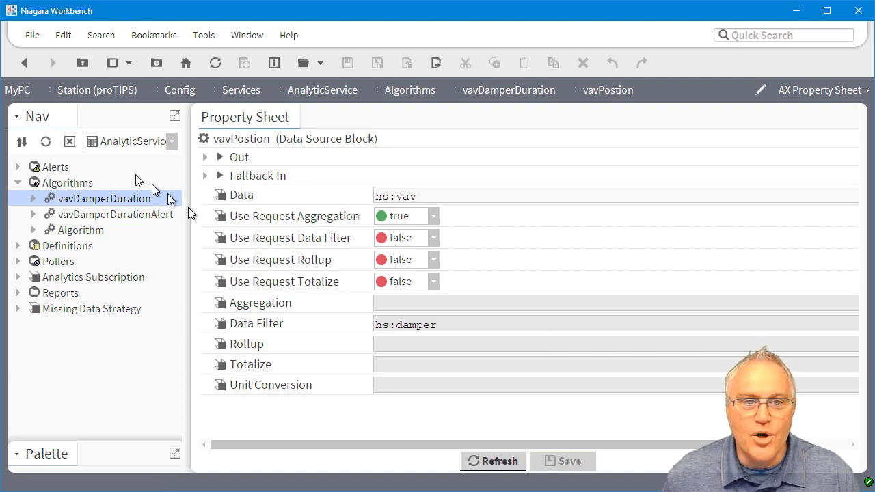
Reopen the vavDamperDuration wire sheet with the analytics palette, confirming ValueDuration's mode stays Hours.
{"action": "left_click", "coordinate": [25, 63]}
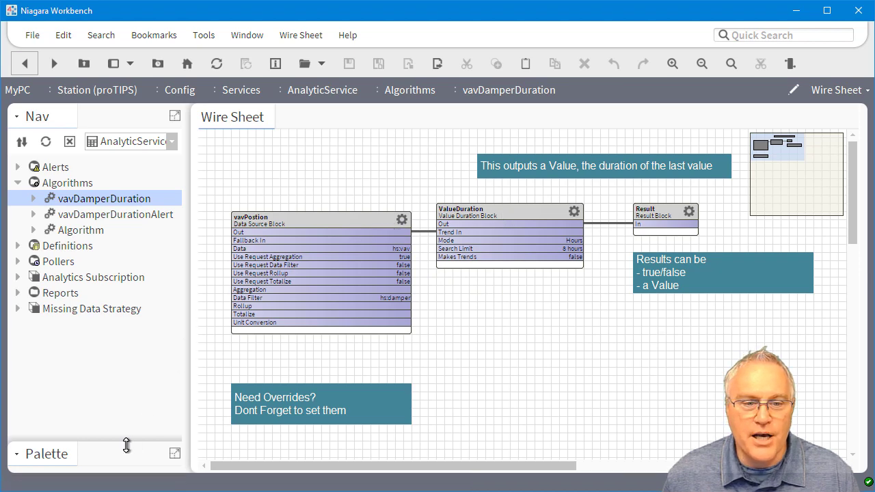
{"action": "left_click_drag", "start_coordinate": [130, 443], "coordinate": [104, 210]}
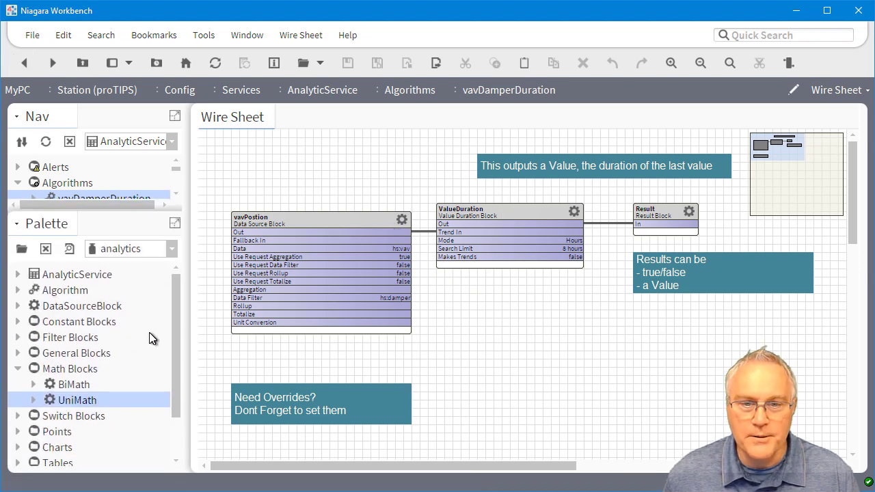
{"action": "double_click", "coordinate": [486, 208]}
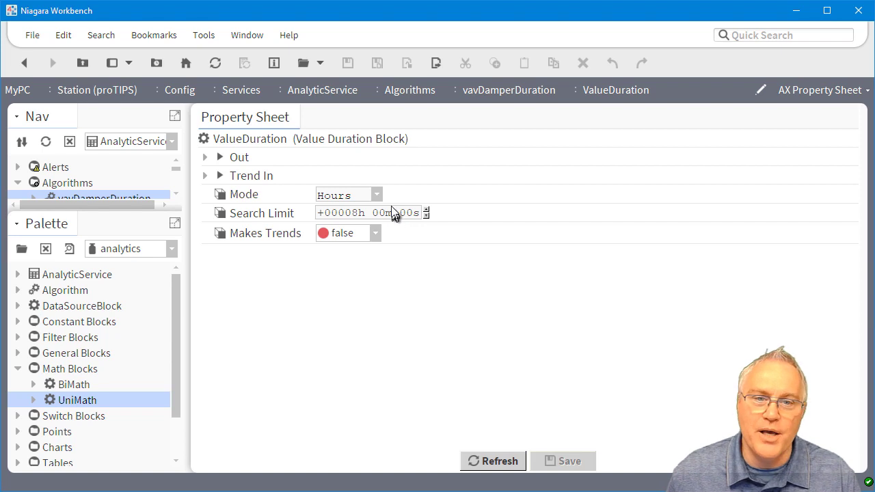
{"action": "left_click", "coordinate": [376, 195]}
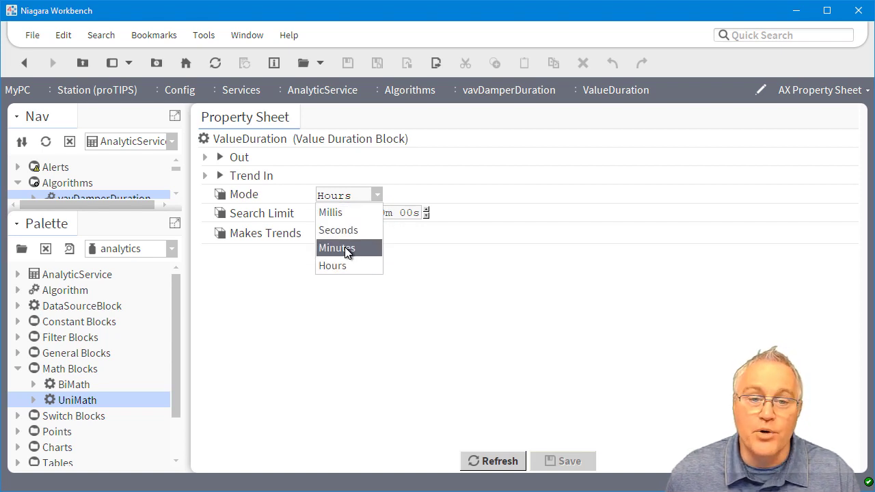
{"action": "left_click", "coordinate": [381, 194]}
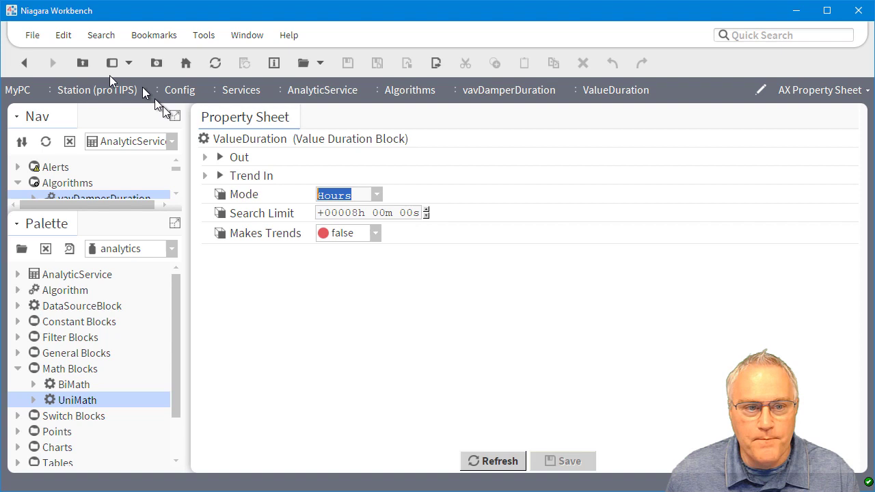
{"action": "left_click", "coordinate": [24, 63]}
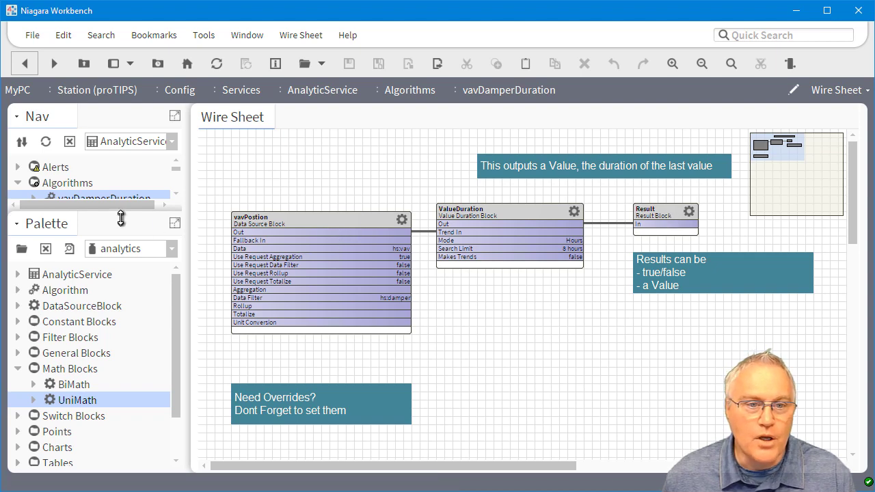
Root the Nav tree at Station (proTIPS) and open the stuckVAV vav1 wire sheet.
{"action": "left_click_drag", "start_coordinate": [121, 211], "coordinate": [121, 457]}
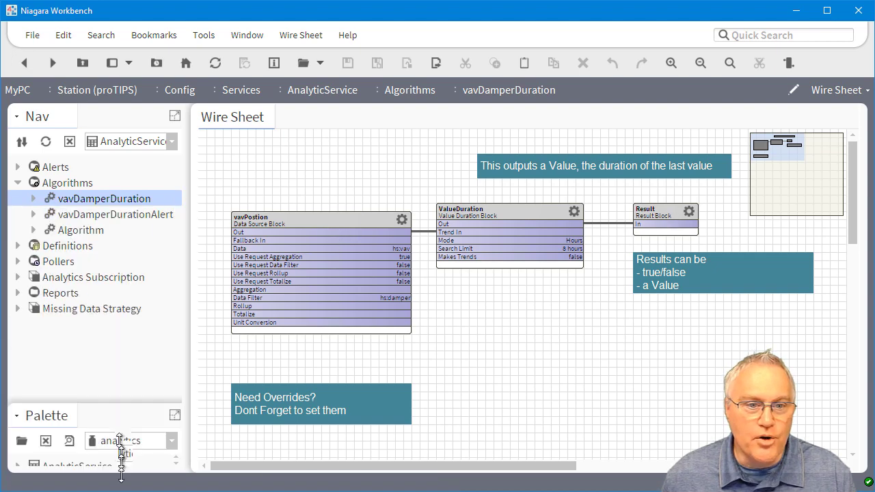
{"action": "left_click", "coordinate": [118, 143]}
{"action": "left_click", "coordinate": [129, 196]}
{"action": "scroll", "coordinate": [86, 340], "scroll_direction": "down", "scroll_amount": 4}
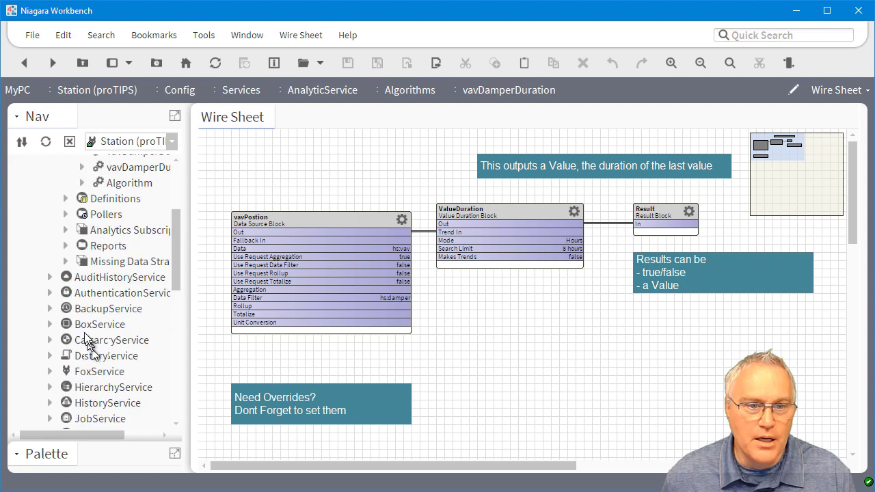
{"action": "scroll", "coordinate": [82, 280], "scroll_direction": "down", "scroll_amount": 5}
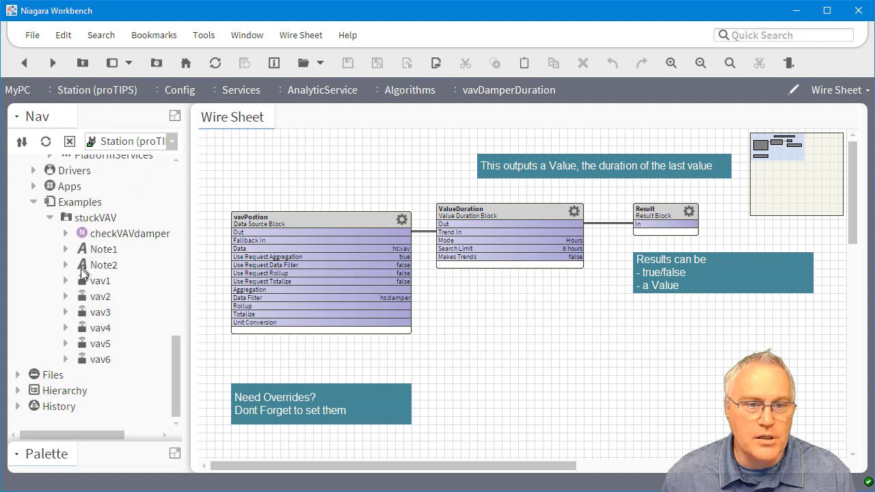
{"action": "double_click", "coordinate": [99, 286]}
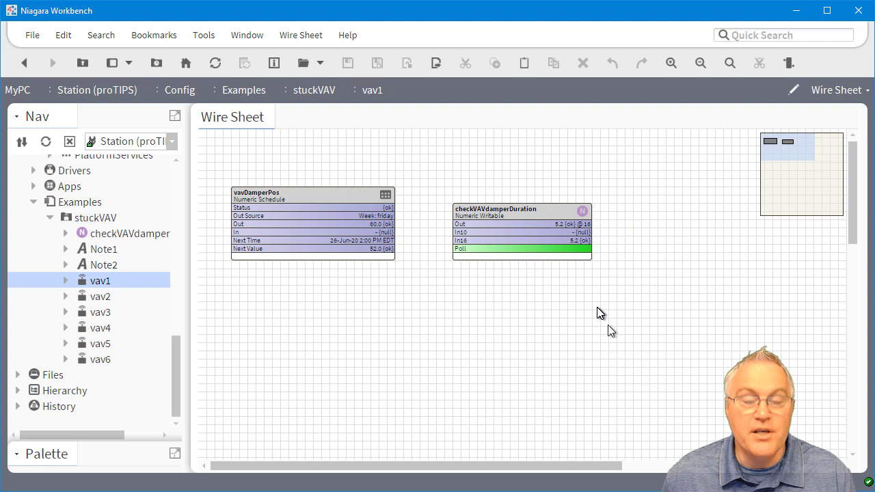
Expand vav1 and vavDamperPos and open the vavData simulator's properties.
{"action": "left_click", "coordinate": [64, 281]}
{"action": "left_click", "coordinate": [82, 308]}
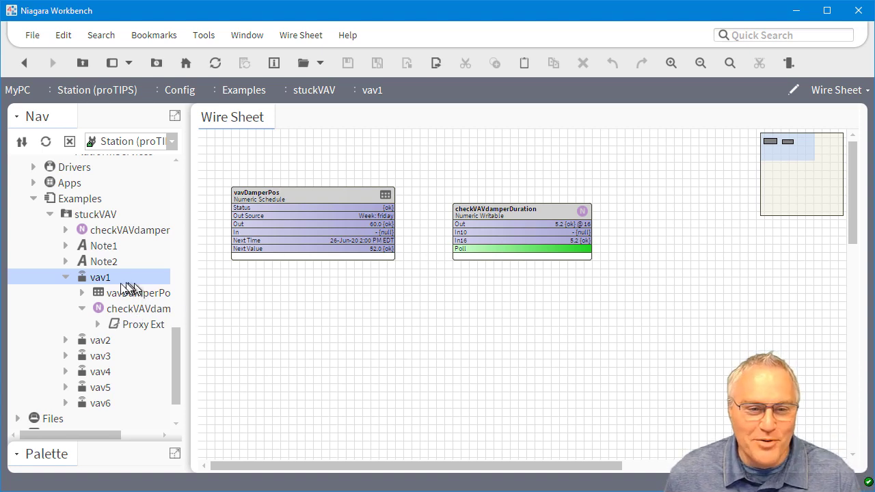
{"action": "left_click", "coordinate": [82, 292]}
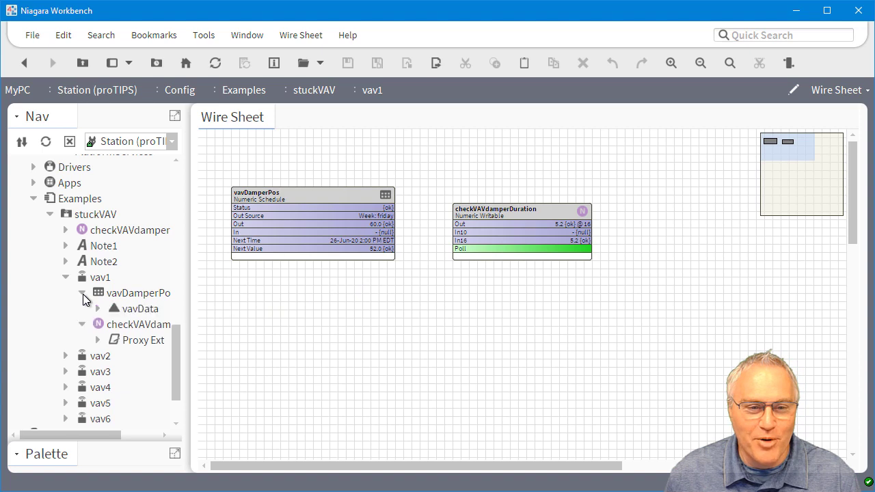
{"action": "double_click", "coordinate": [127, 309]}
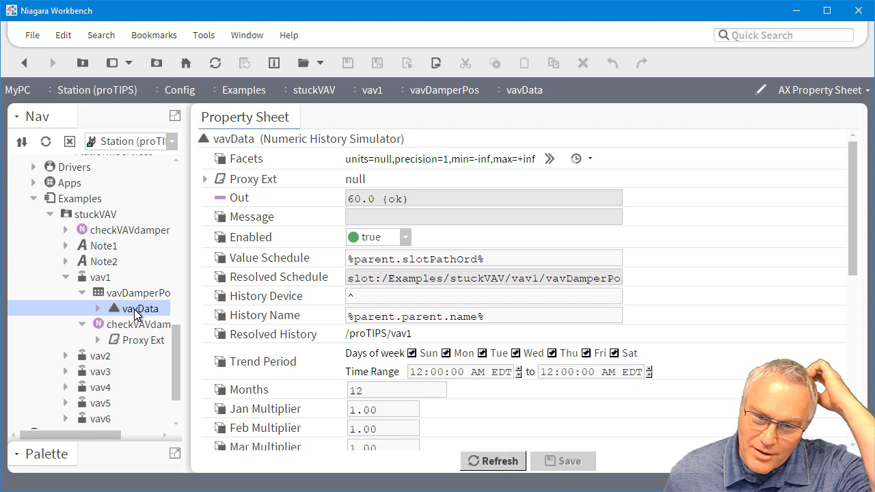
Open the vavDamperPos weekly schedule.
{"action": "scroll", "coordinate": [415, 295], "scroll_direction": "down", "scroll_amount": 1}
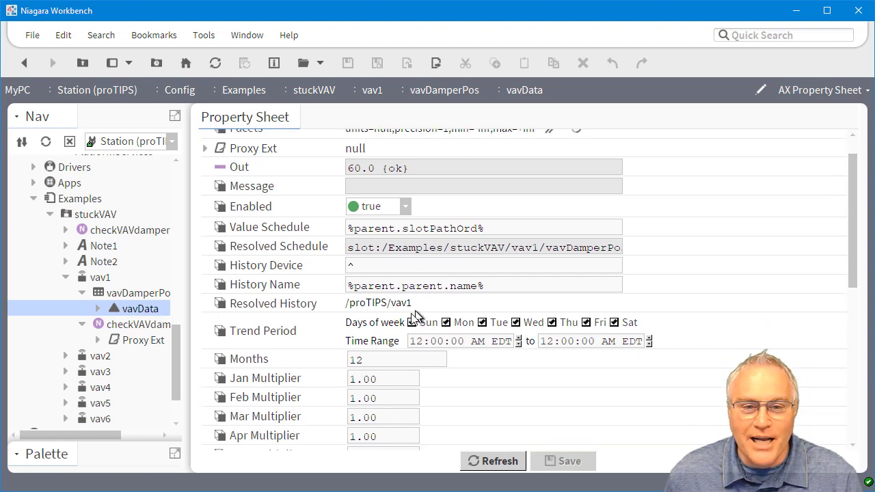
{"action": "scroll", "coordinate": [403, 301], "scroll_direction": "up", "scroll_amount": 1}
{"action": "left_click", "coordinate": [127, 295]}
{"action": "double_click", "coordinate": [127, 295]}
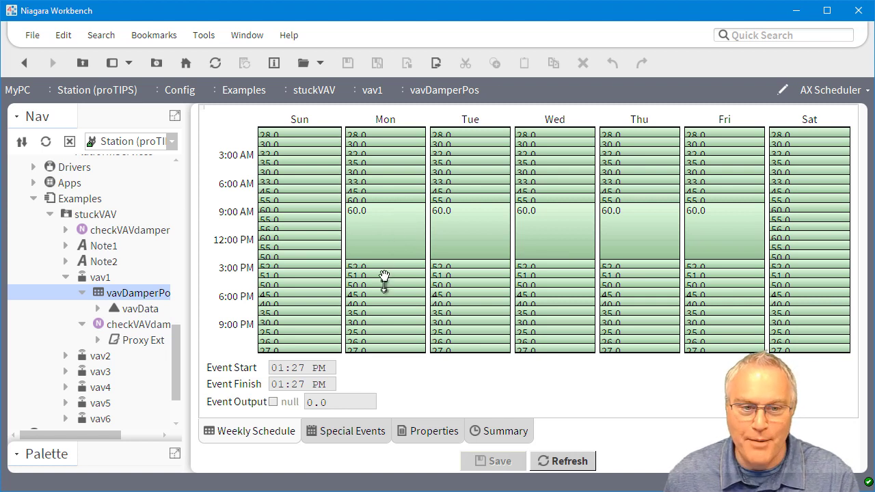
Review vavData's monthly multipliers and Totalized setting, then collapse and select vav1.
{"action": "left_click", "coordinate": [137, 308]}
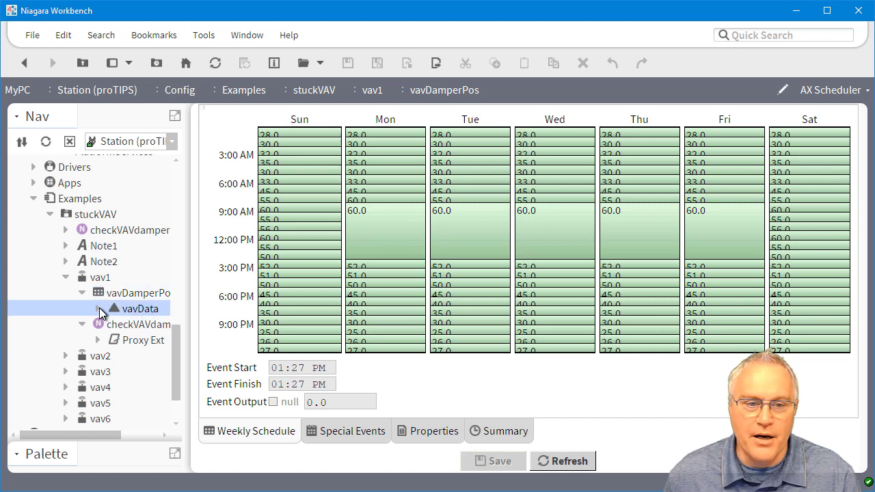
{"action": "left_click", "coordinate": [97, 309]}
{"action": "right_click", "coordinate": [133, 309]}
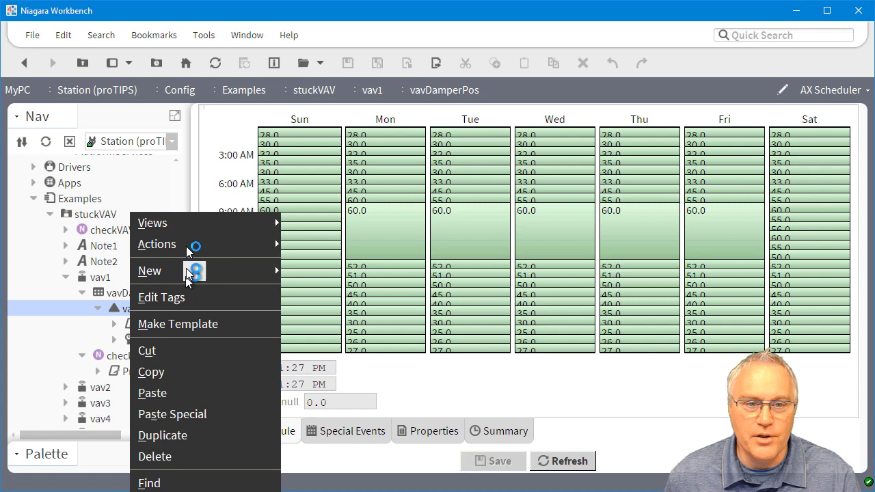
{"action": "left_click", "coordinate": [127, 298]}
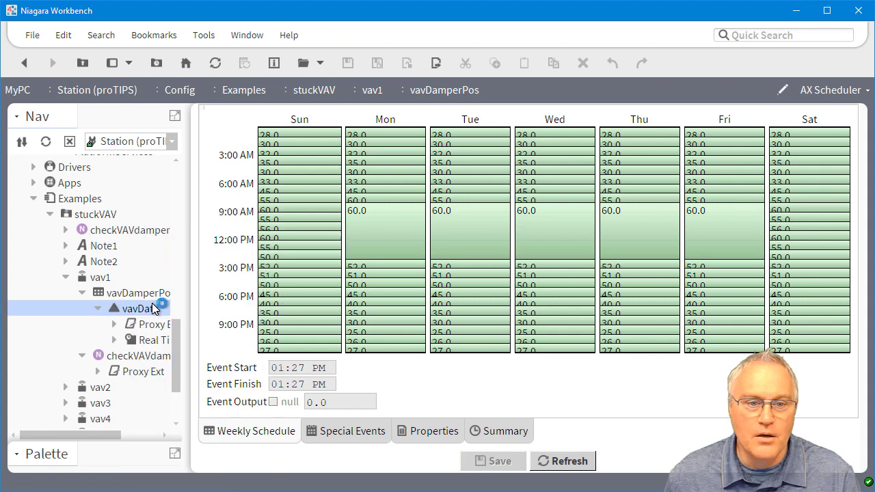
{"action": "scroll", "coordinate": [431, 294], "scroll_direction": "down", "scroll_amount": 10}
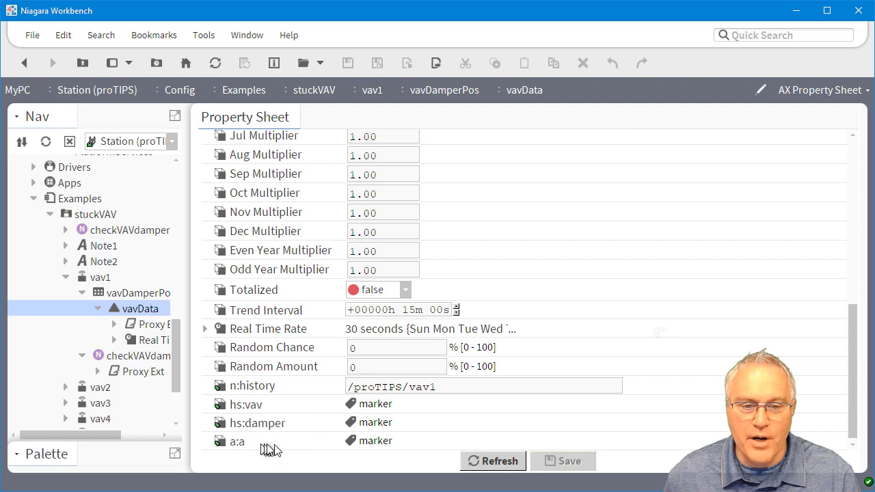
{"action": "scroll", "coordinate": [246, 247], "scroll_direction": "up", "scroll_amount": 3}
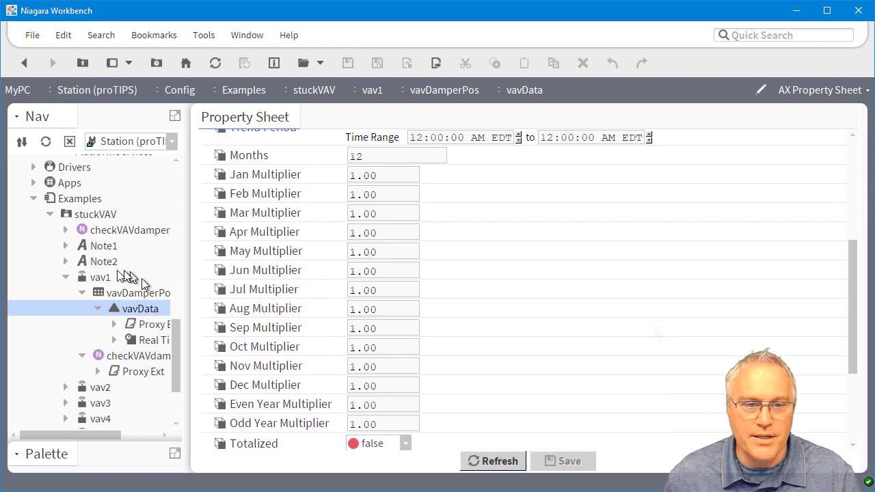
{"action": "left_click", "coordinate": [67, 277]}
{"action": "left_click", "coordinate": [105, 281]}
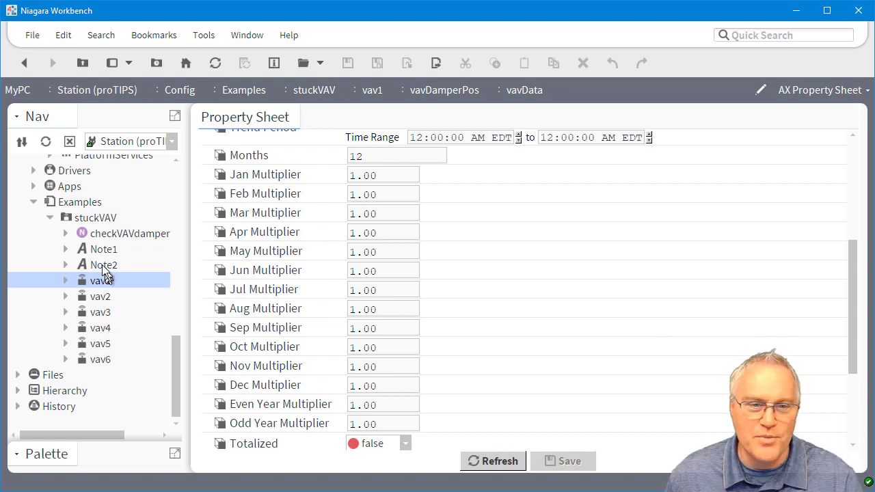
Open the stuckVAV vavDashboard listing duration hours and damper positions for vav1–vav6.
{"action": "left_click", "coordinate": [80, 218]}
{"action": "double_click", "coordinate": [79, 218]}
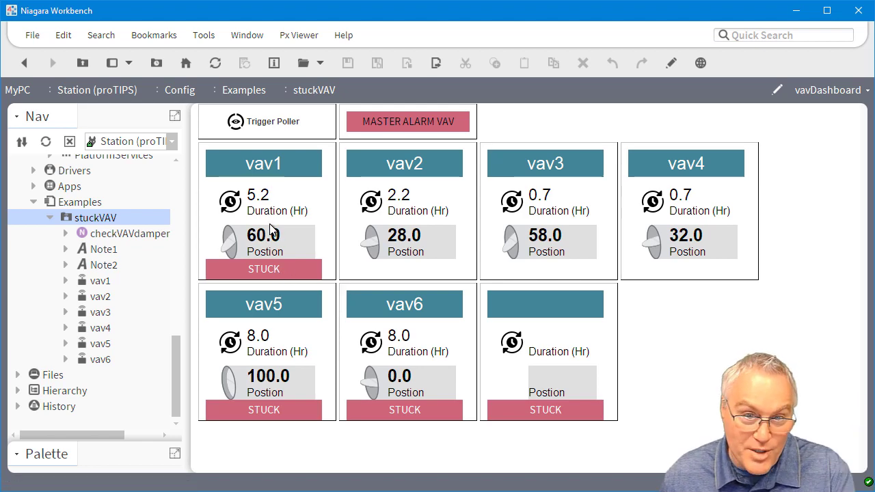
{"action": "double_click", "coordinate": [100, 282]}
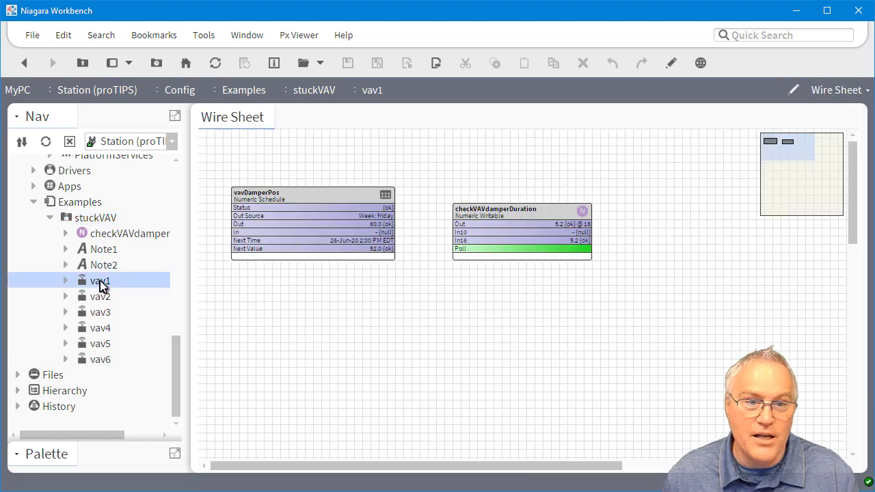
{"action": "double_click", "coordinate": [502, 239]}
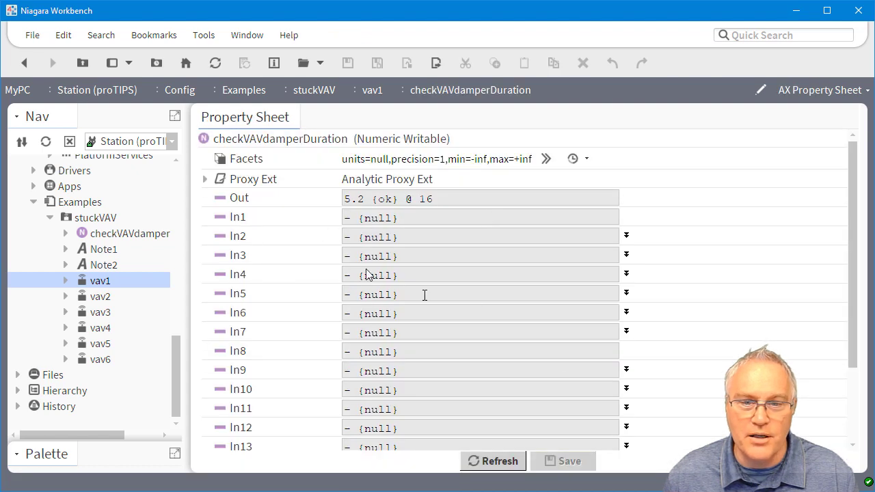
{"action": "left_click", "coordinate": [205, 180]}
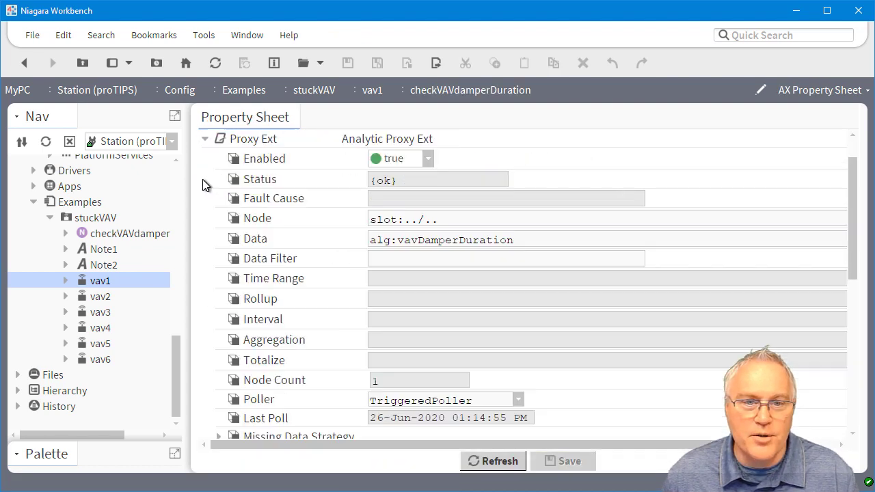
{"action": "left_click_drag", "start_coordinate": [537, 243], "coordinate": [360, 242]}
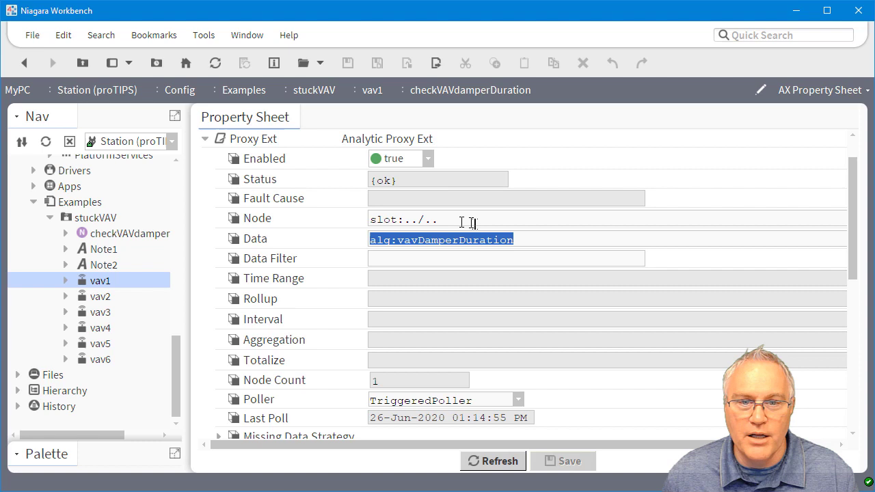
{"action": "left_click_drag", "start_coordinate": [472, 223], "coordinate": [339, 226]}
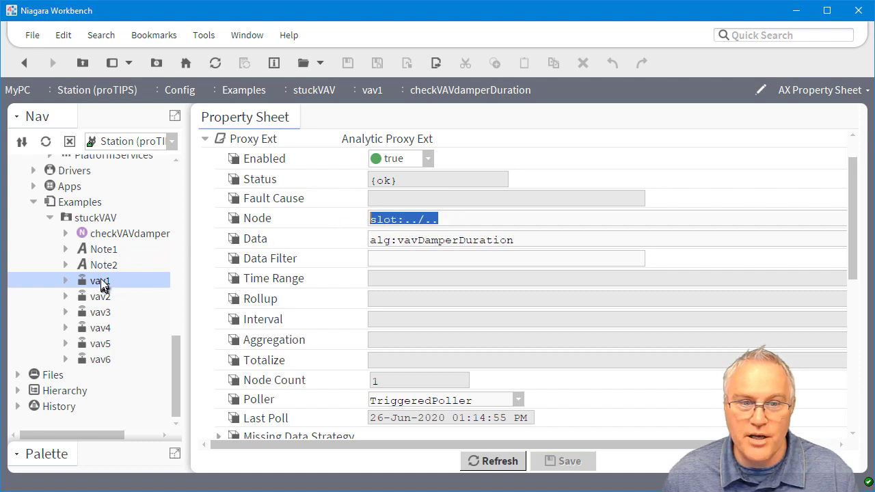
{"action": "left_click_drag", "start_coordinate": [567, 236], "coordinate": [334, 246]}
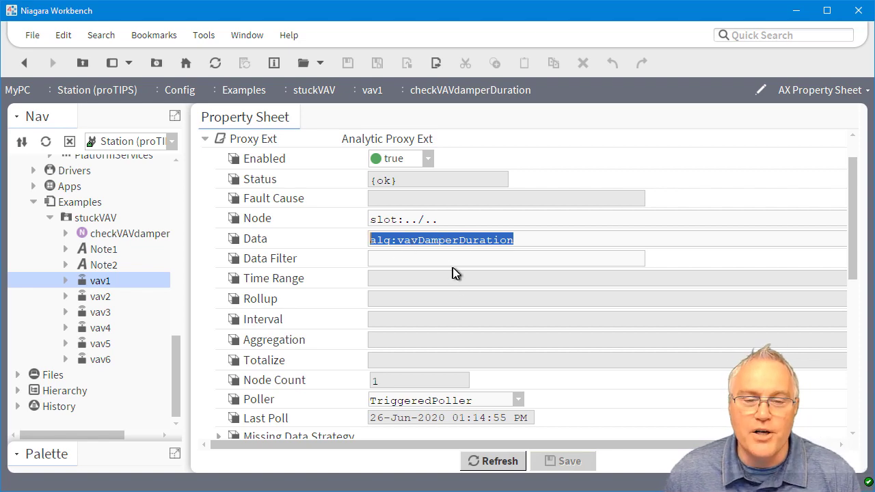
Inspect vav2's checkVAVdamperDuration properties.
{"action": "left_click", "coordinate": [23, 62]}
{"action": "left_click", "coordinate": [104, 298]}
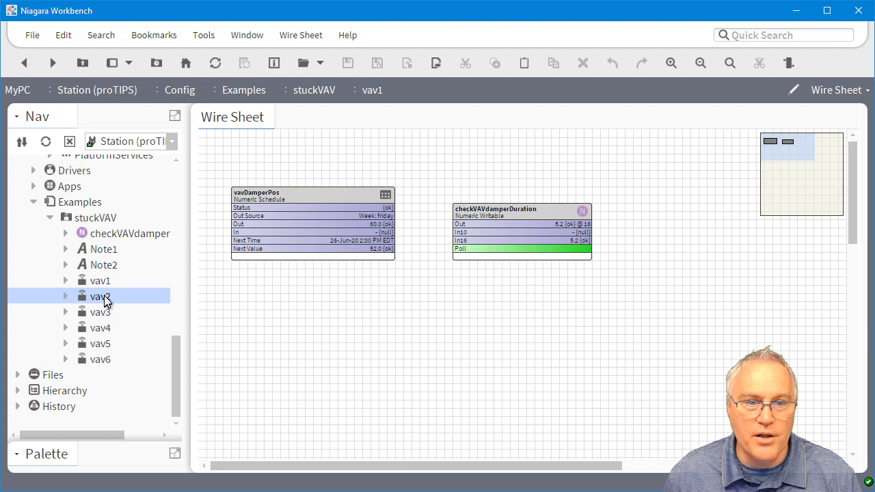
{"action": "double_click", "coordinate": [517, 207]}
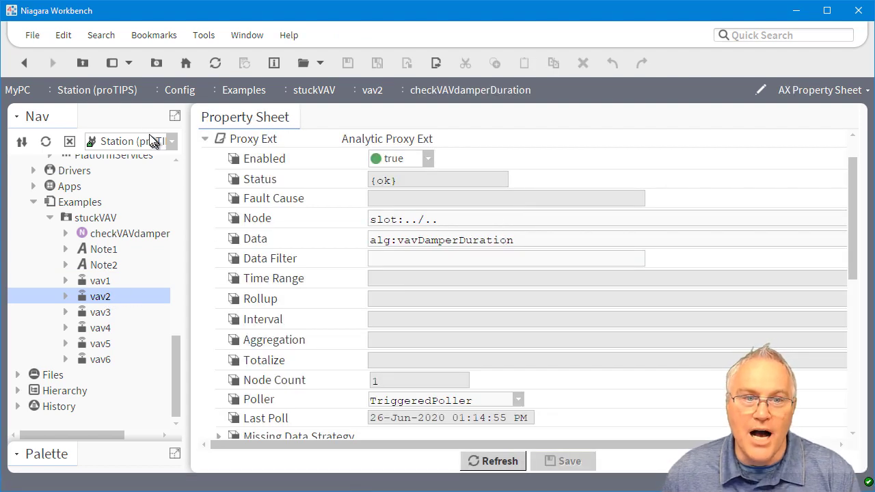
{"action": "left_click", "coordinate": [24, 63]}
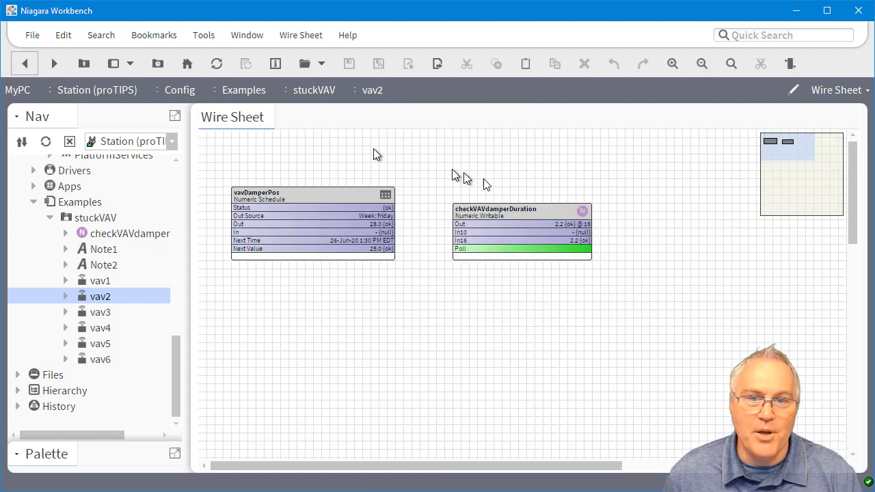
{"action": "double_click", "coordinate": [507, 211]}
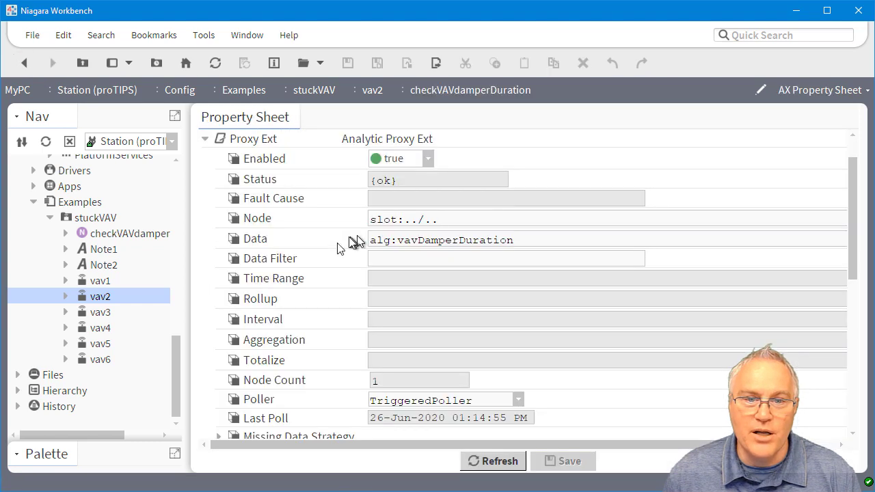
Look over vav3's wire sheet, then reopen the stuckVAV vavDashboard.
{"action": "double_click", "coordinate": [100, 313]}
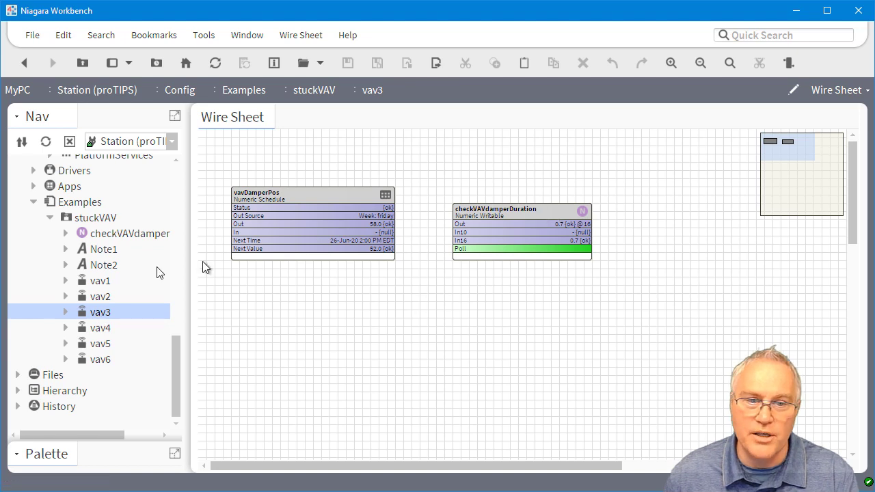
{"action": "left_click", "coordinate": [88, 218]}
{"action": "right_click", "coordinate": [96, 218]}
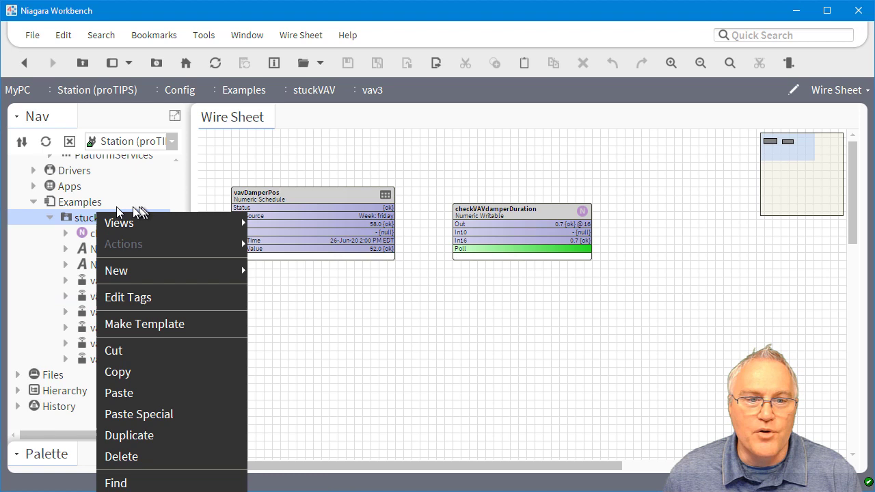
{"action": "double_click", "coordinate": [84, 216]}
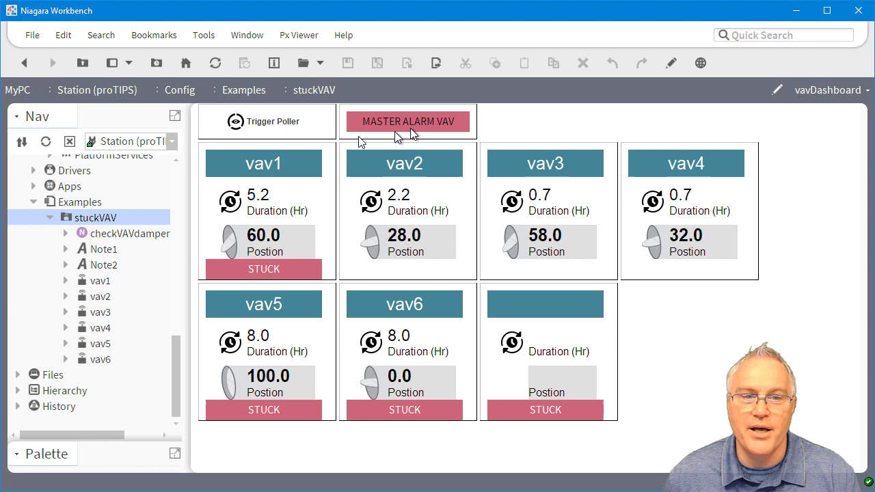
{"action": "right_click", "coordinate": [103, 219]}
Switch stuckVAV to its Wire Sheet view and select all six vav folders.
{"action": "mouse_move", "coordinate": [162, 230]}
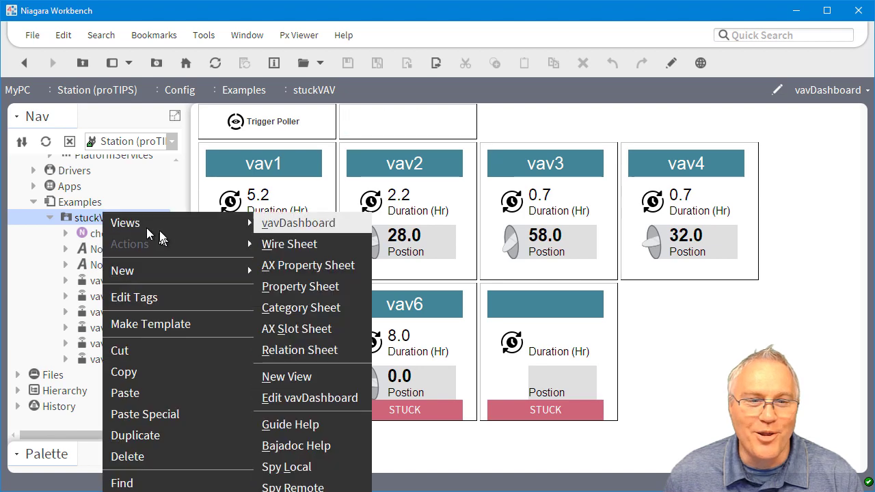
{"action": "left_click", "coordinate": [266, 239]}
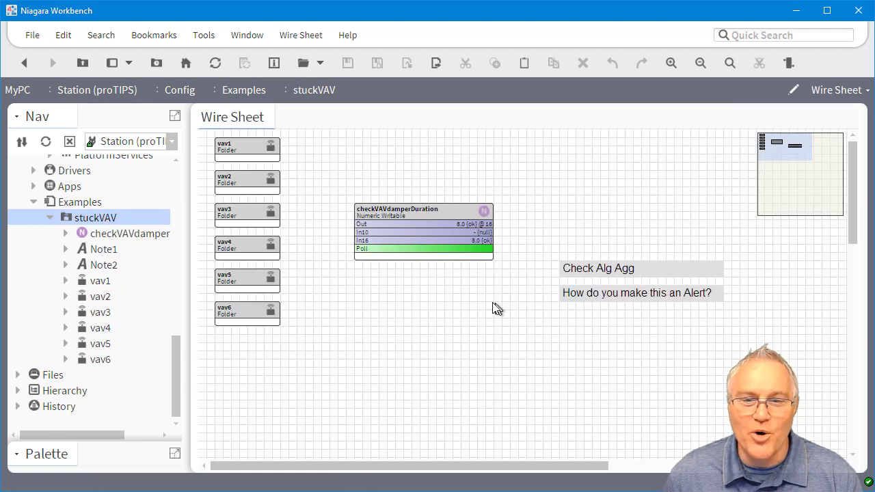
{"action": "left_click_drag", "start_coordinate": [292, 355], "coordinate": [195, 133]}
Confirm checkVAVdamperDuration uses Node slot:../.. with Max aggregation, then return to the wire sheet.
{"action": "double_click", "coordinate": [431, 210]}
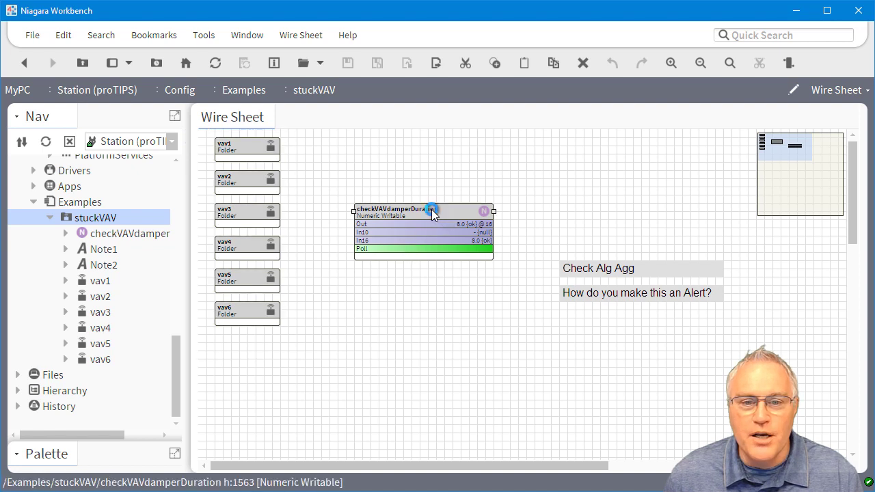
{"action": "left_click_drag", "start_coordinate": [479, 222], "coordinate": [332, 228]}
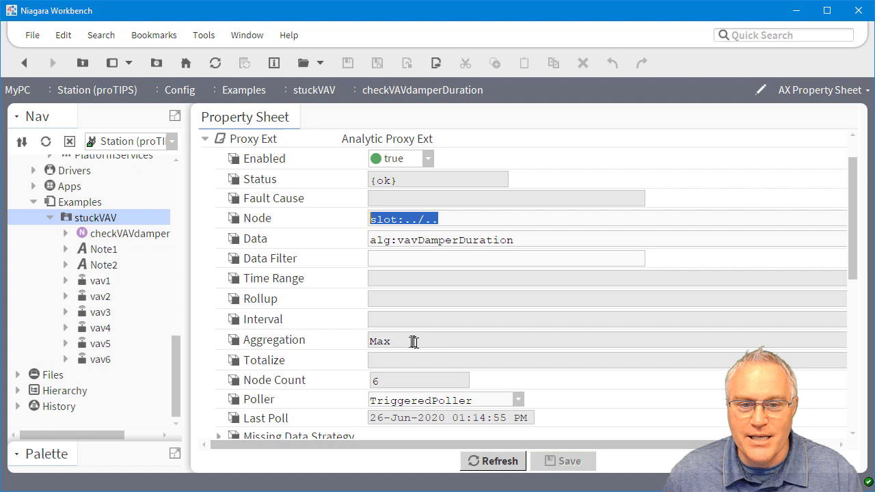
{"action": "left_click_drag", "start_coordinate": [413, 342], "coordinate": [350, 345]}
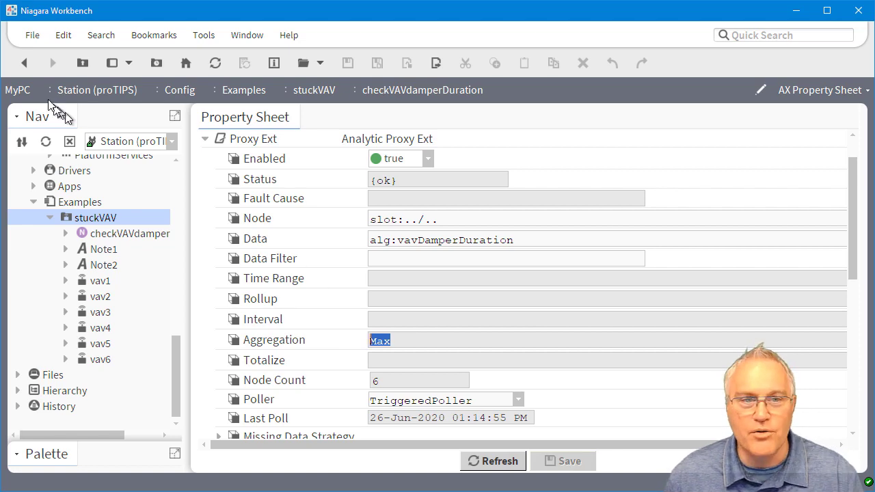
{"action": "left_click", "coordinate": [24, 62]}
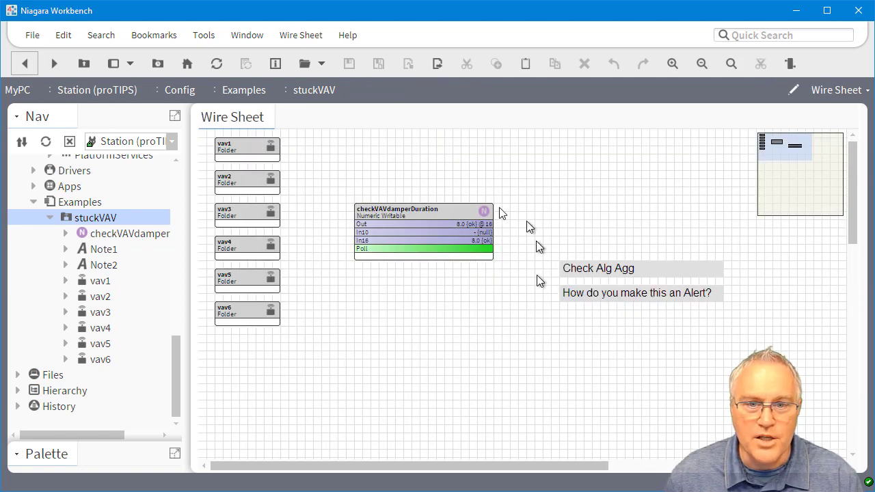
Inspect the vav4 duration label's binding in Px edit mode, then return the vavDashboard to live view.
{"action": "left_click", "coordinate": [25, 63]}
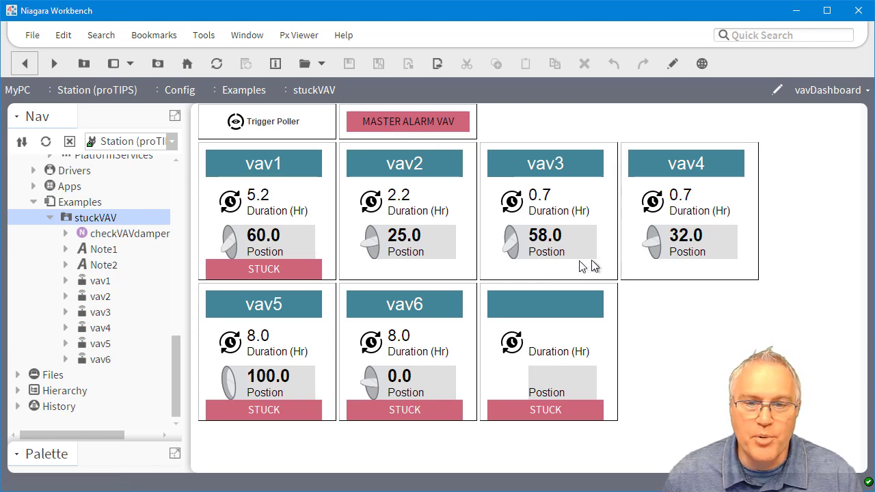
{"action": "left_click", "coordinate": [672, 63]}
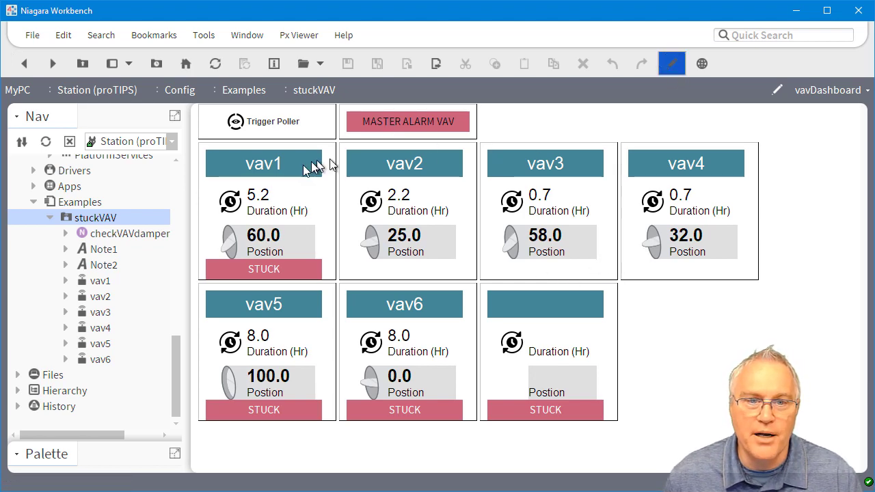
{"action": "double_click", "coordinate": [273, 166]}
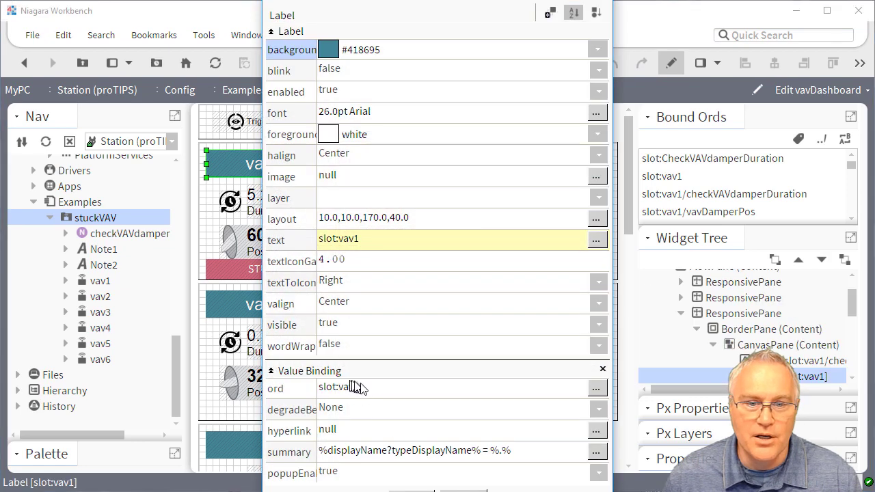
{"action": "left_click", "coordinate": [411, 490]}
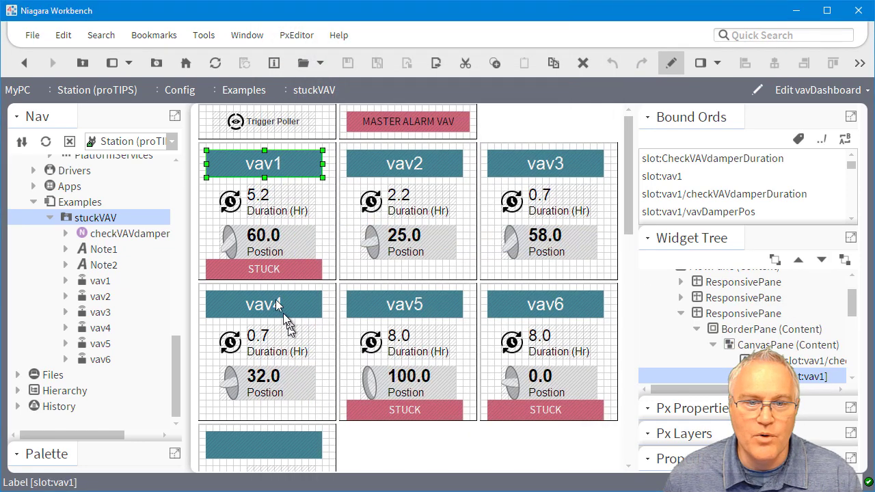
{"action": "double_click", "coordinate": [257, 339]}
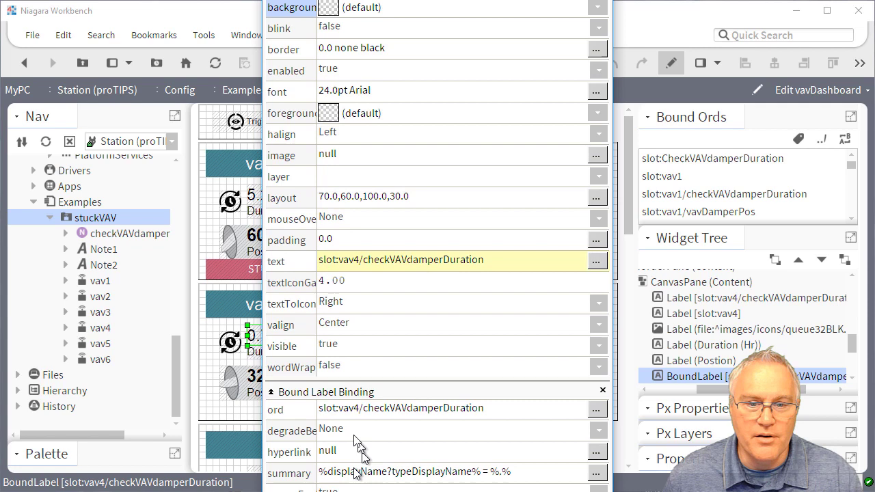
{"action": "left_click", "coordinate": [411, 490]}
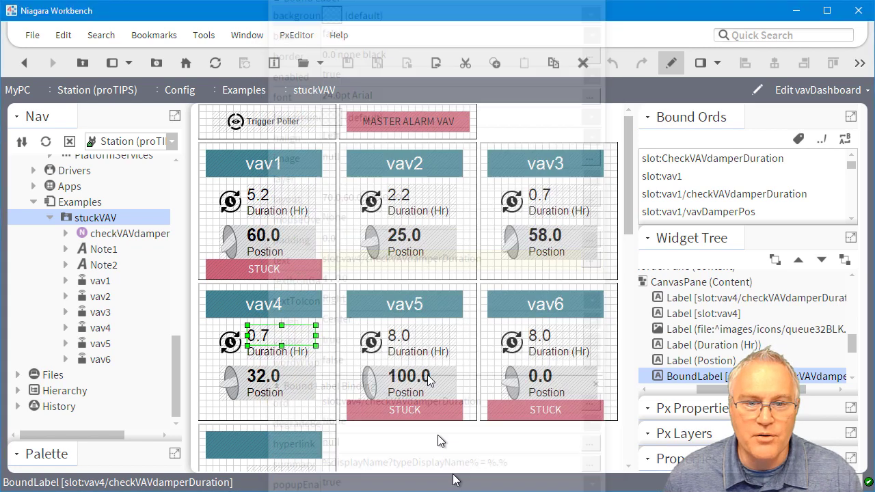
{"action": "left_click", "coordinate": [668, 66]}
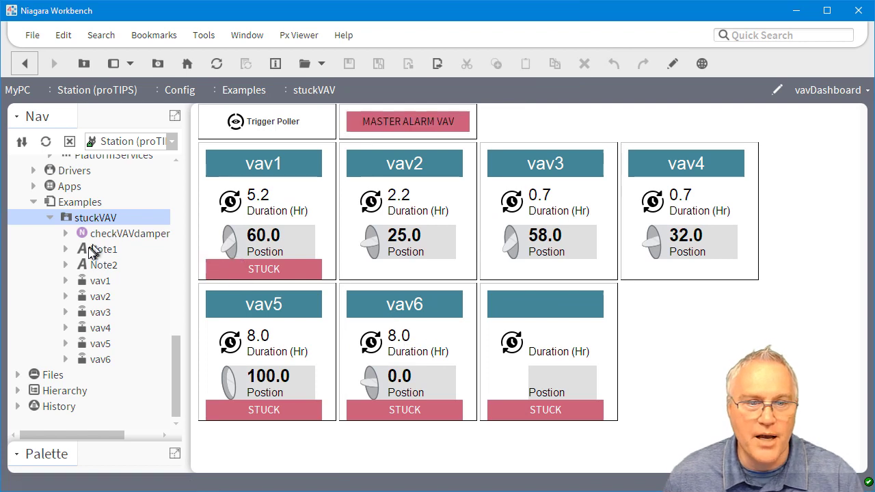
Collapse stuckVAV and open DurationAlarm's monitored-node list from the Alerts manager.
{"action": "scroll", "coordinate": [95, 254], "scroll_direction": "up", "scroll_amount": 2}
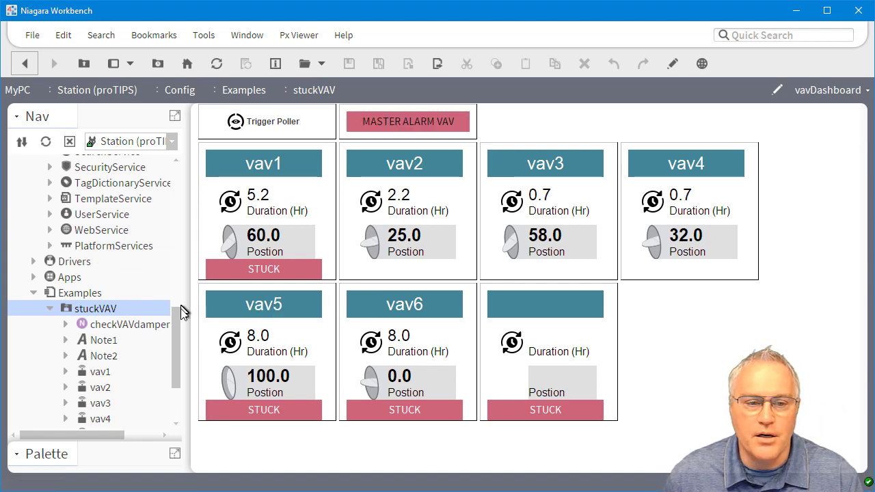
{"action": "left_click", "coordinate": [50, 308]}
{"action": "scroll", "coordinate": [144, 312], "scroll_direction": "up", "scroll_amount": 6}
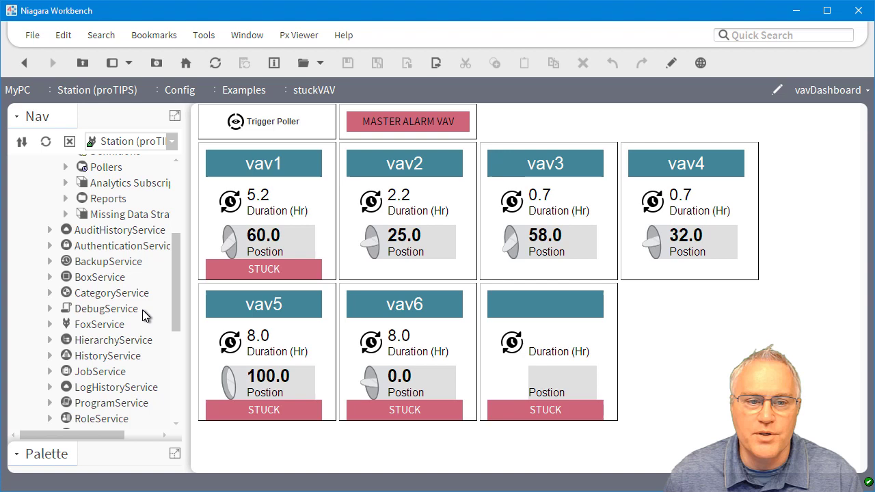
{"action": "scroll", "coordinate": [141, 311], "scroll_direction": "up", "scroll_amount": 4}
{"action": "left_click", "coordinate": [125, 262]}
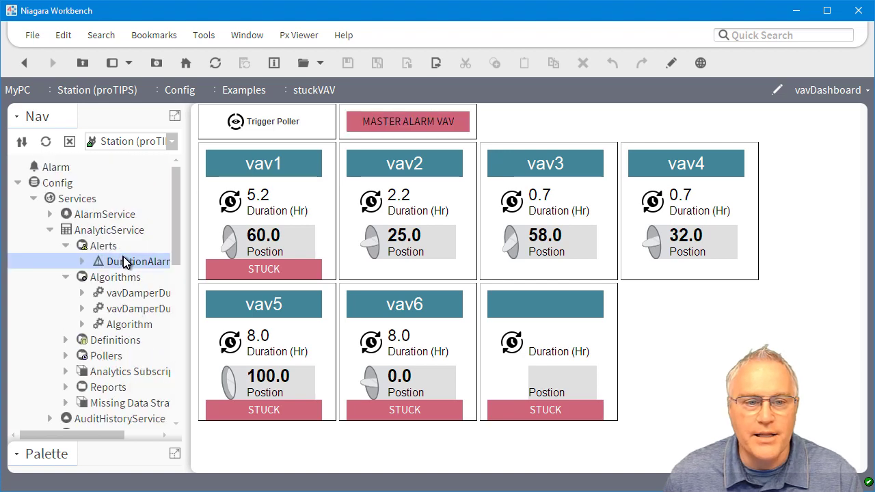
{"action": "double_click", "coordinate": [103, 247]}
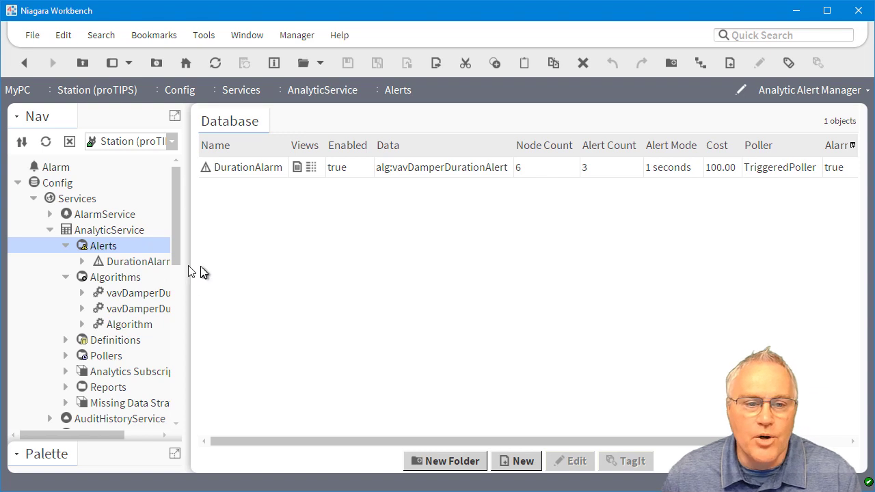
{"action": "double_click", "coordinate": [139, 262]}
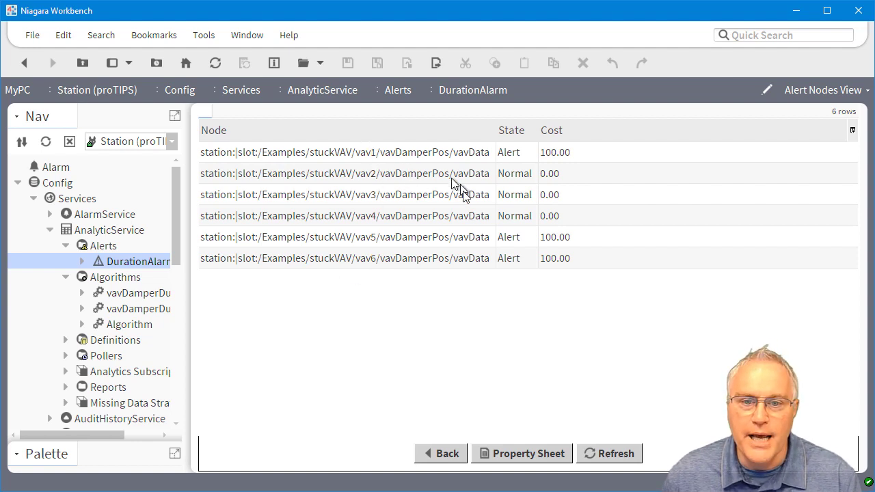
Sort the nodes by State, point out alerting vav1 through vav6 rows, then open the Property Sheet.
{"action": "left_click", "coordinate": [510, 134]}
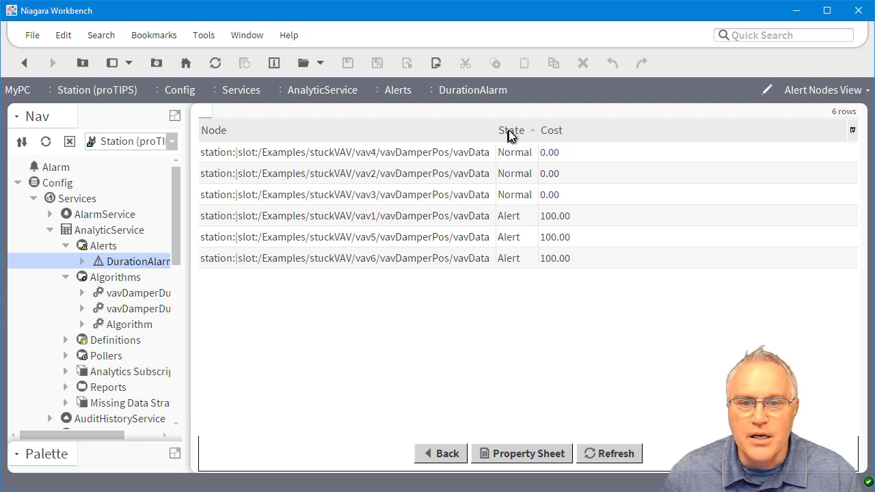
{"action": "left_click", "coordinate": [309, 226]}
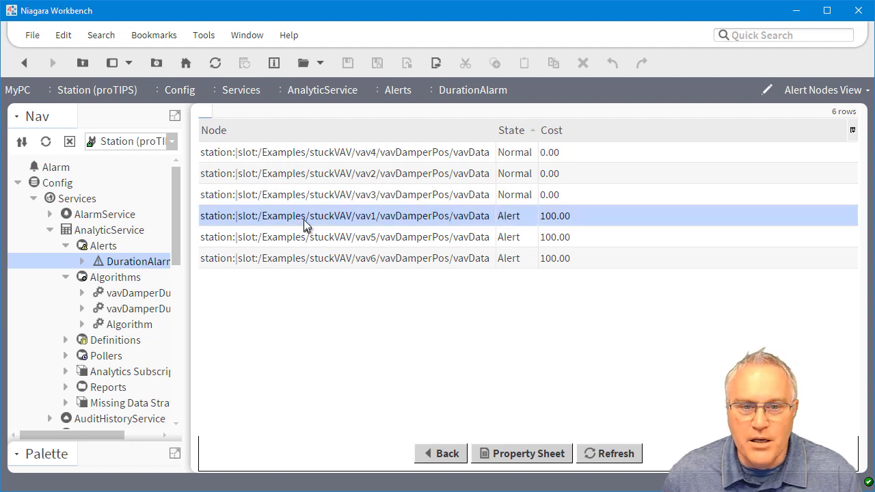
{"action": "left_click", "coordinate": [344, 244]}
{"action": "left_click", "coordinate": [367, 257]}
{"action": "left_click", "coordinate": [375, 217]}
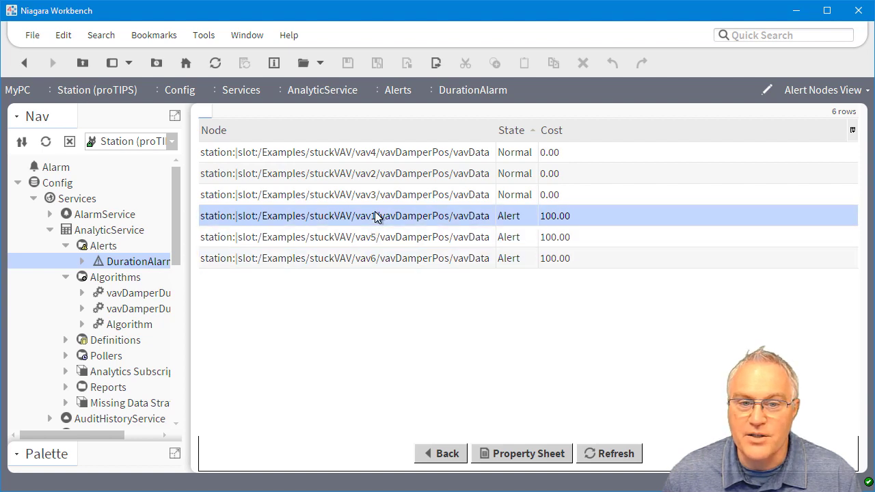
{"action": "left_click", "coordinate": [367, 244]}
{"action": "left_click", "coordinate": [374, 265]}
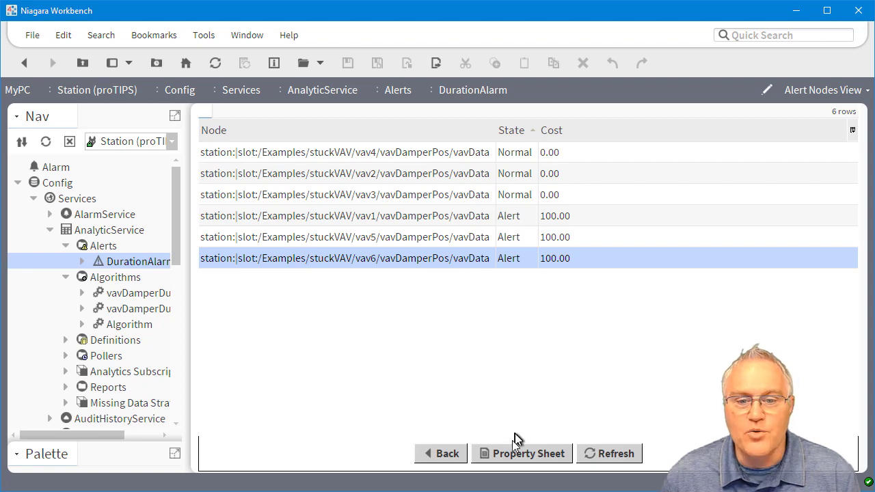
{"action": "left_click", "coordinate": [515, 462]}
Scroll through DurationAlarm's property sheet, then go back to its six-node Alert Nodes View.
{"action": "scroll", "coordinate": [519, 334], "scroll_direction": "down", "scroll_amount": 6}
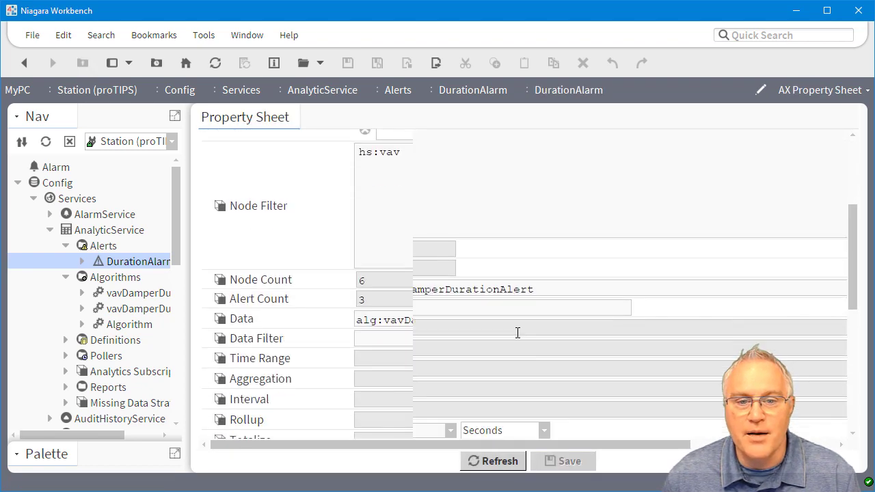
{"action": "scroll", "coordinate": [516, 326], "scroll_direction": "down", "scroll_amount": 5}
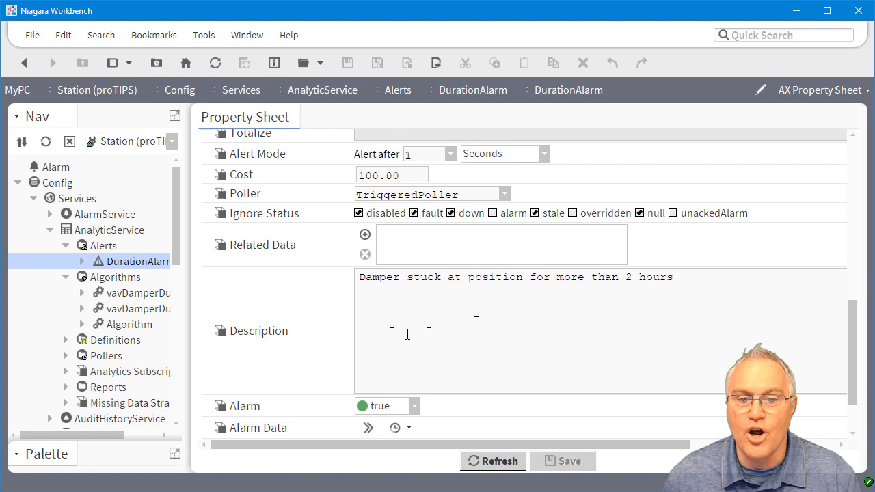
{"action": "scroll", "coordinate": [403, 326], "scroll_direction": "up", "scroll_amount": 2}
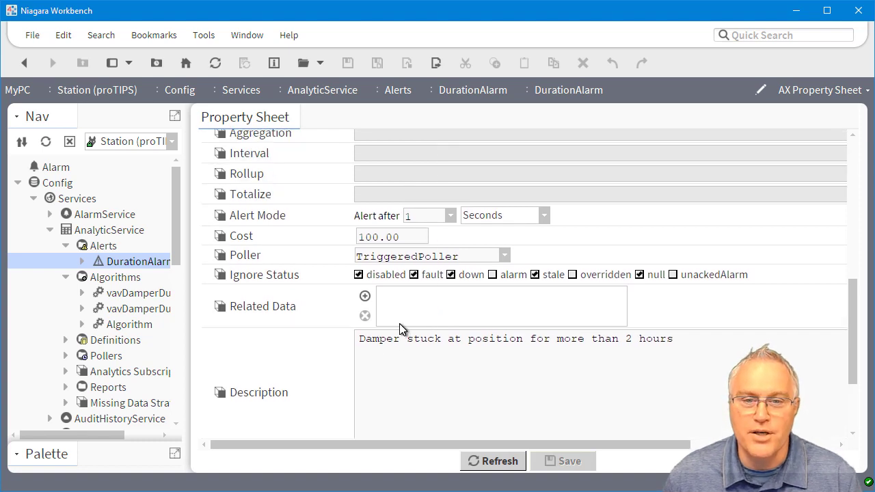
{"action": "scroll", "coordinate": [456, 316], "scroll_direction": "up", "scroll_amount": 8}
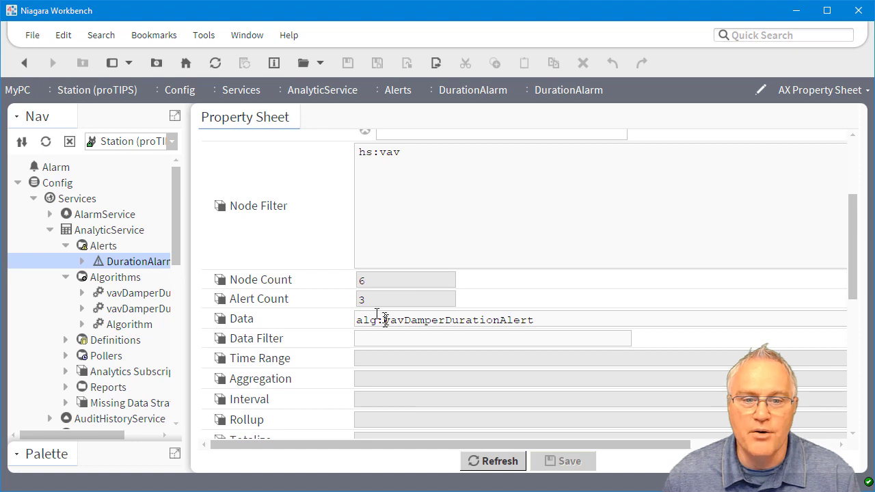
{"action": "scroll", "coordinate": [383, 311], "scroll_direction": "down", "scroll_amount": 5}
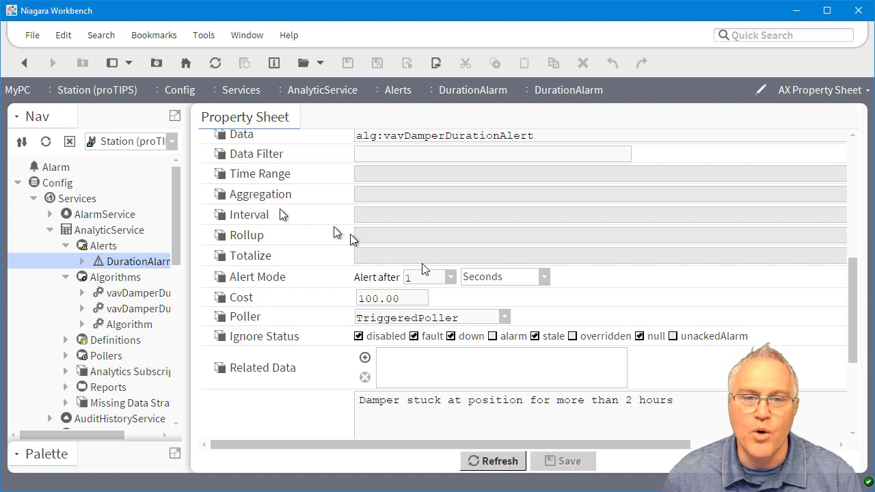
{"action": "scroll", "coordinate": [327, 230], "scroll_direction": "up", "scroll_amount": 5}
{"action": "left_click", "coordinate": [25, 63]}
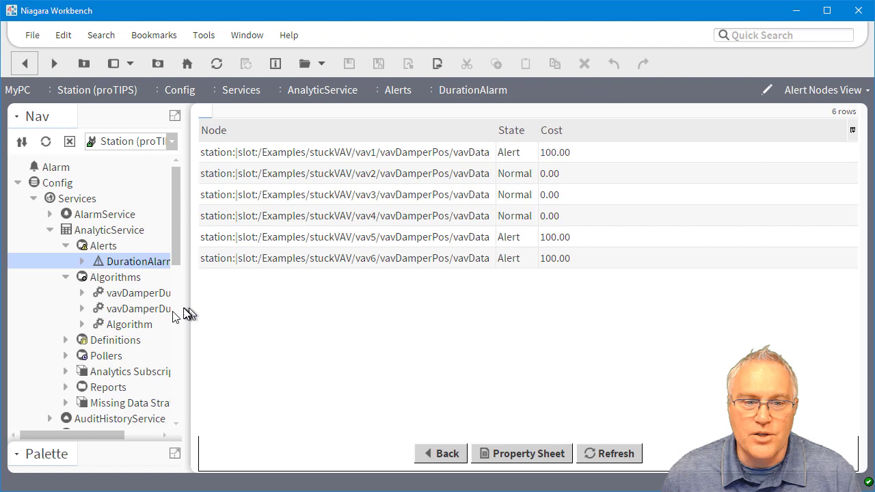
Root the Nav tree at AnalyticService, view vavDamperDuration, then open vavDamperDurationAlert's wire sheet.
{"action": "left_click", "coordinate": [106, 143]}
{"action": "left_click", "coordinate": [113, 178]}
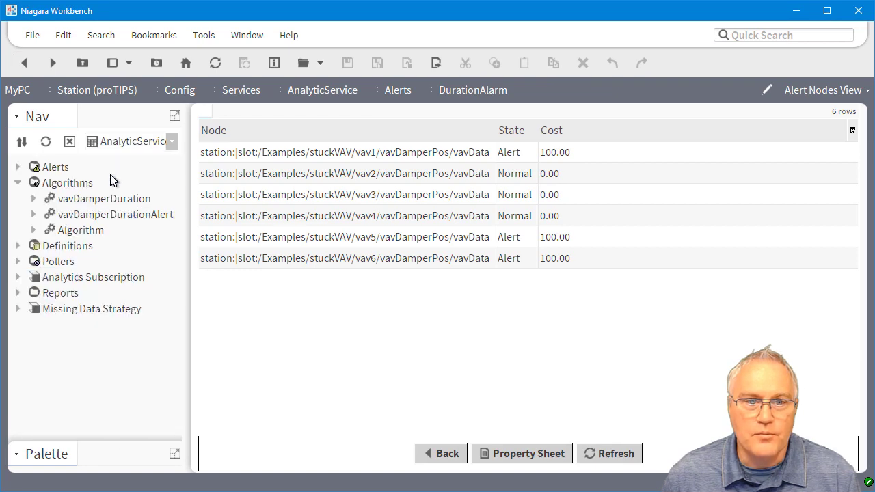
{"action": "double_click", "coordinate": [106, 199]}
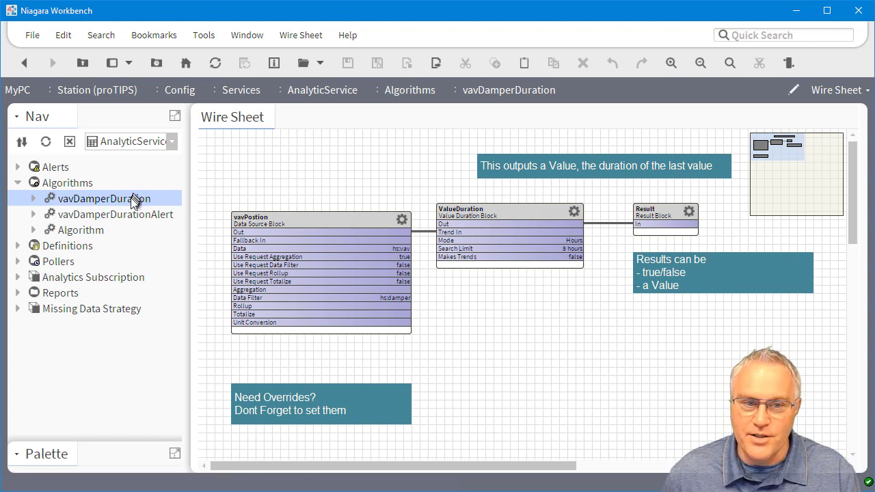
{"action": "double_click", "coordinate": [133, 215]}
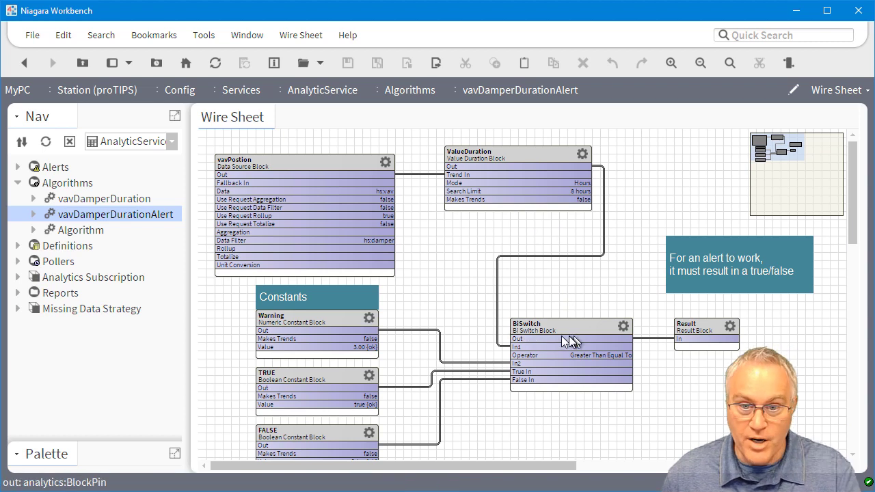
Review the Greater Than Equal To BiSwitch blocks, then expand Alerts in the Nav tree.
{"action": "scroll", "coordinate": [555, 319], "scroll_direction": "down", "scroll_amount": 1}
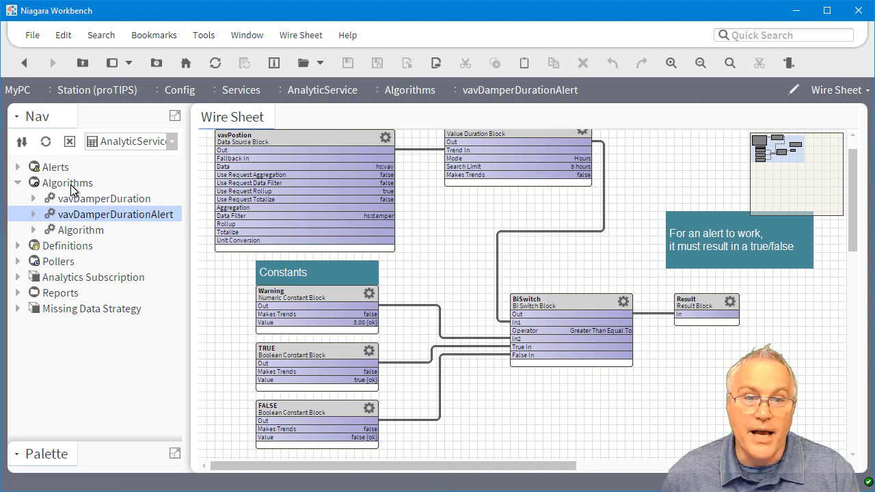
{"action": "left_click", "coordinate": [18, 168]}
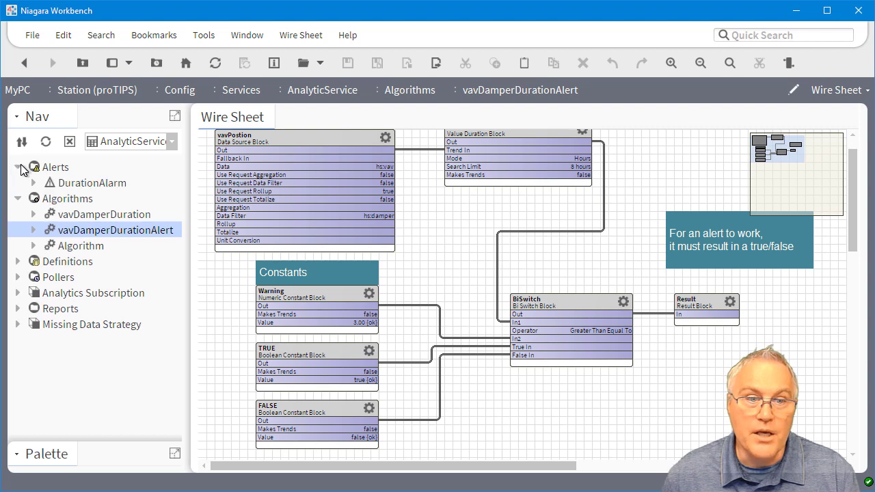
Open DurationAlarm's Alert Nodes View and sort its six VAV nodes by State.
{"action": "double_click", "coordinate": [79, 182]}
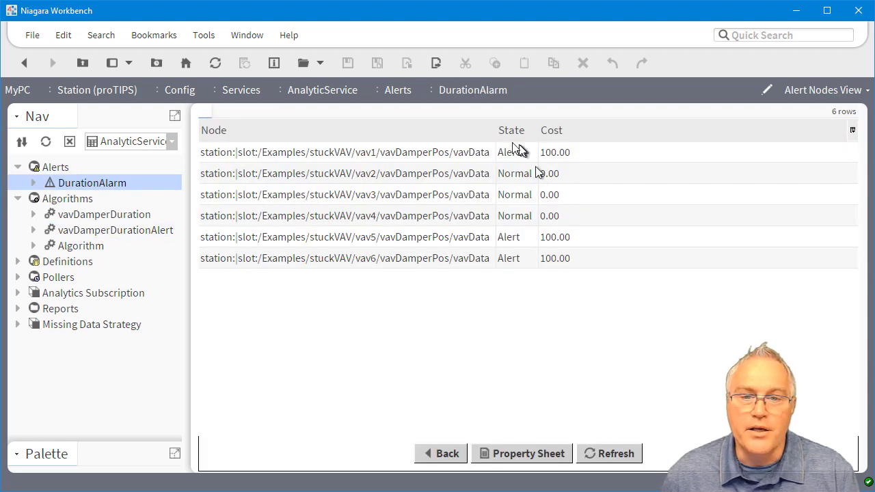
{"action": "left_click", "coordinate": [514, 131]}
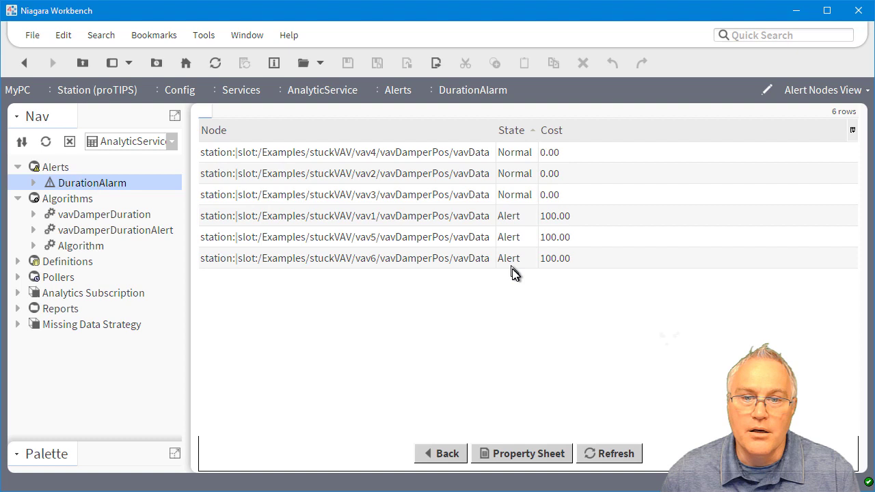